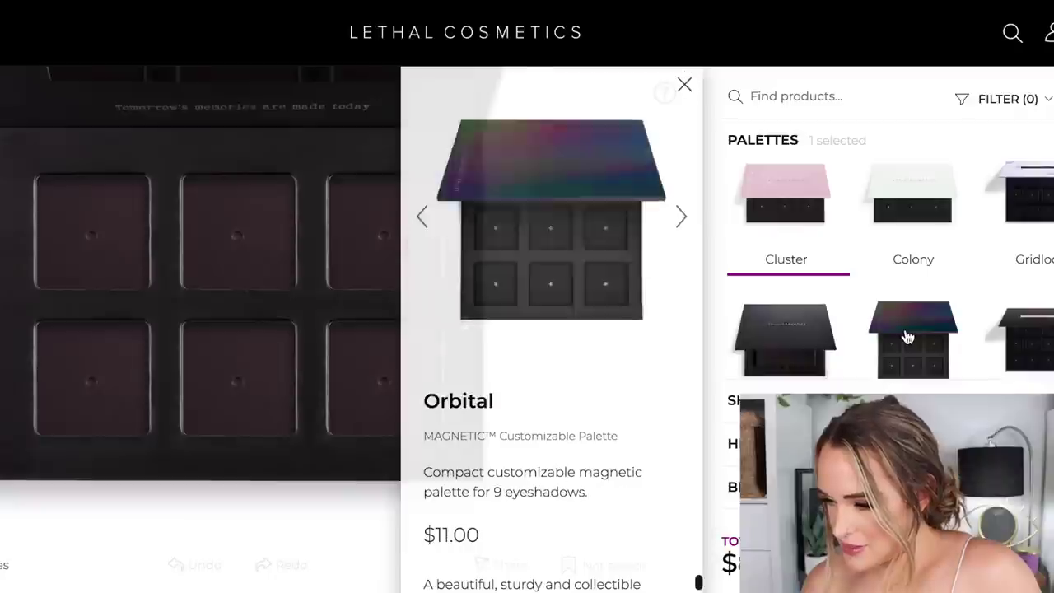
Select the Gridlock palette and compare its product details with those of the Patchwork palette.
click(1028, 205)
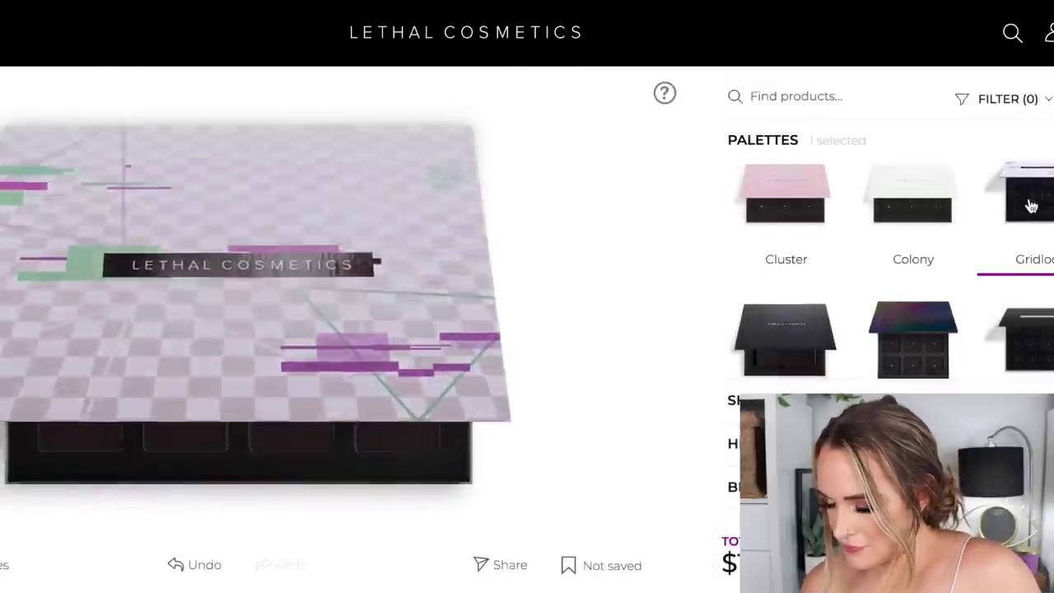
mouse_move(1030, 205)
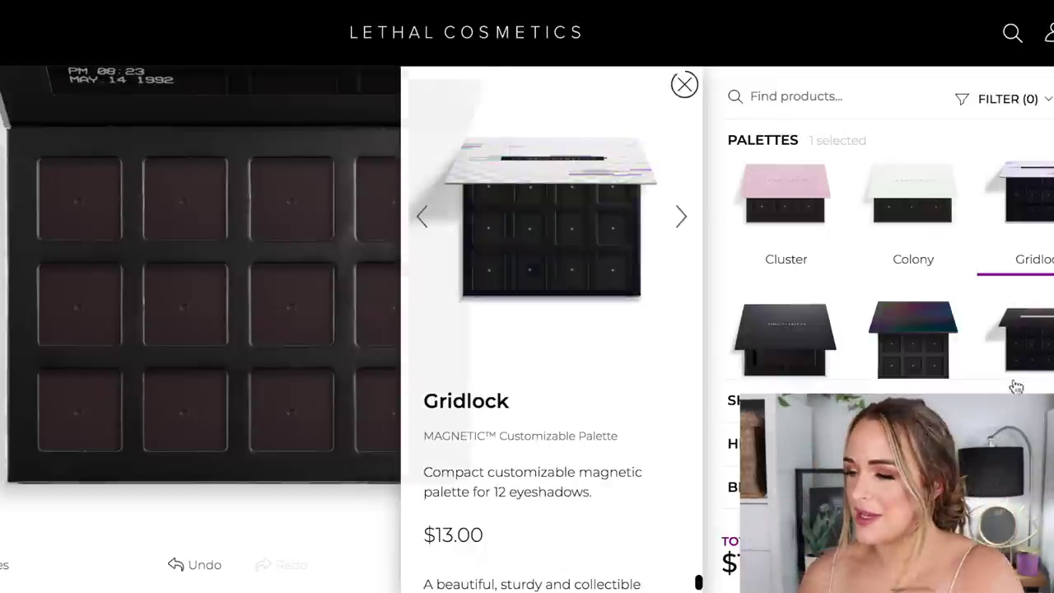
mouse_move(1035, 366)
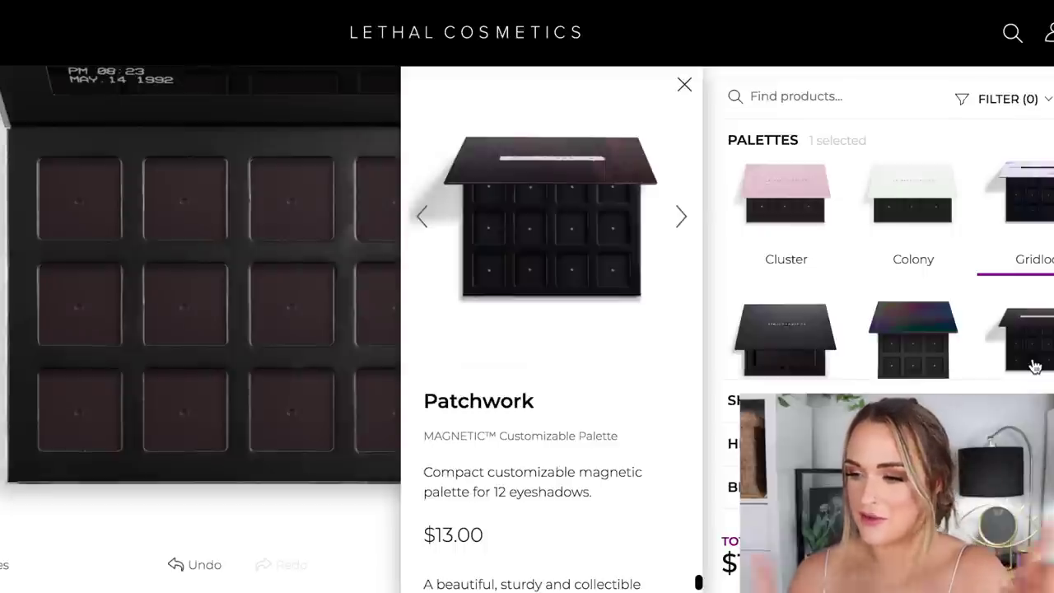
scroll(1035, 365, down, 5)
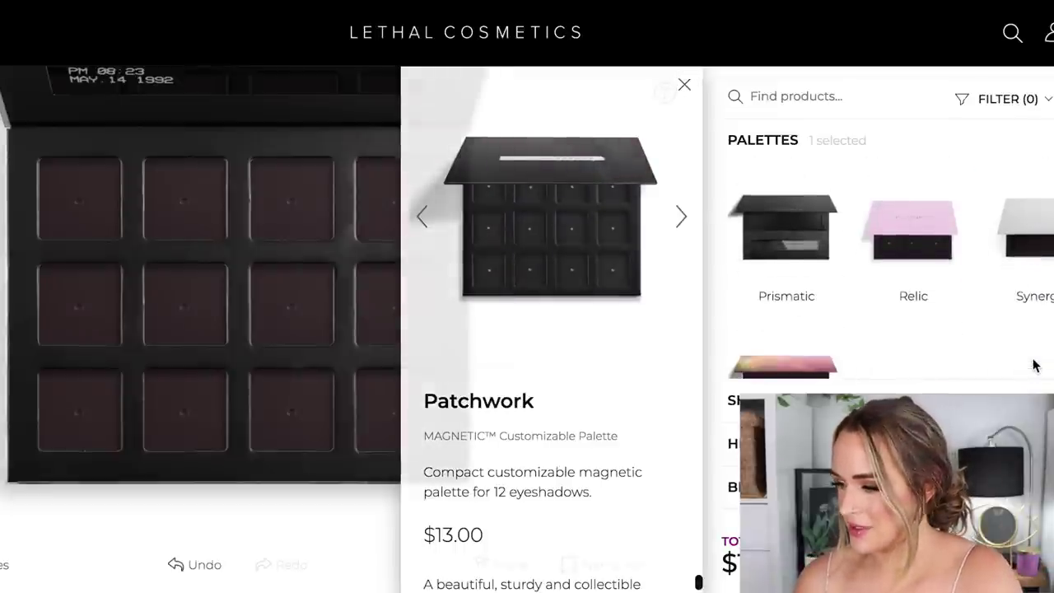
scroll(1034, 365, up, 1)
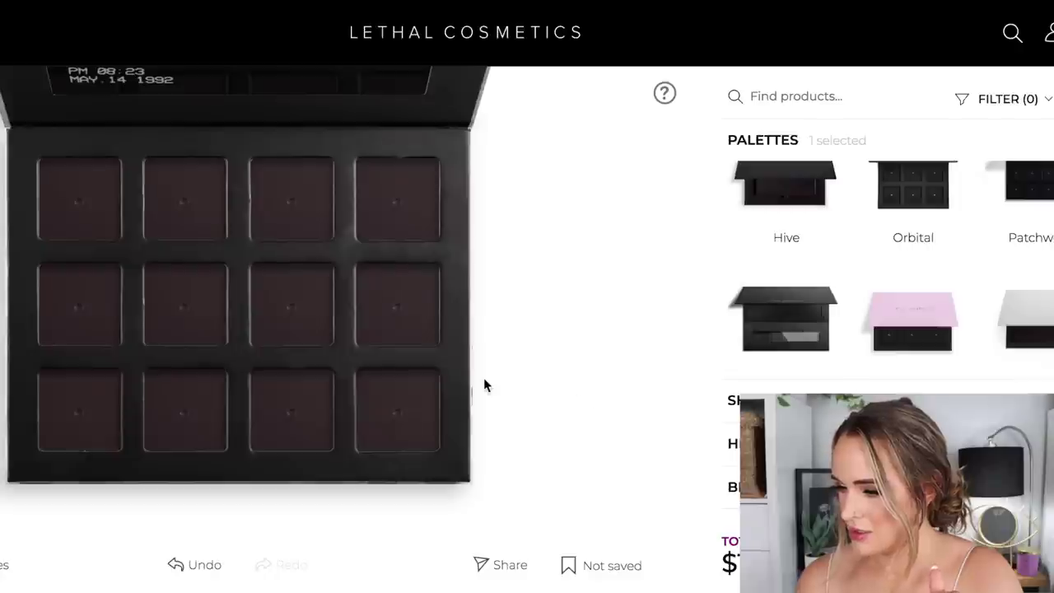
scroll(854, 277, up, 4)
mouse_move(1035, 247)
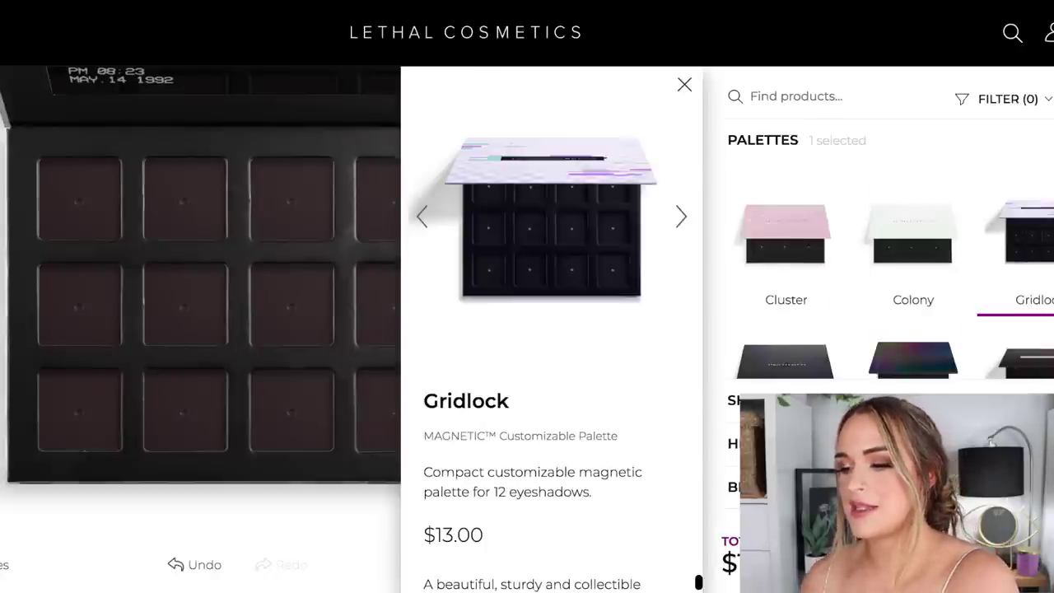
click(684, 84)
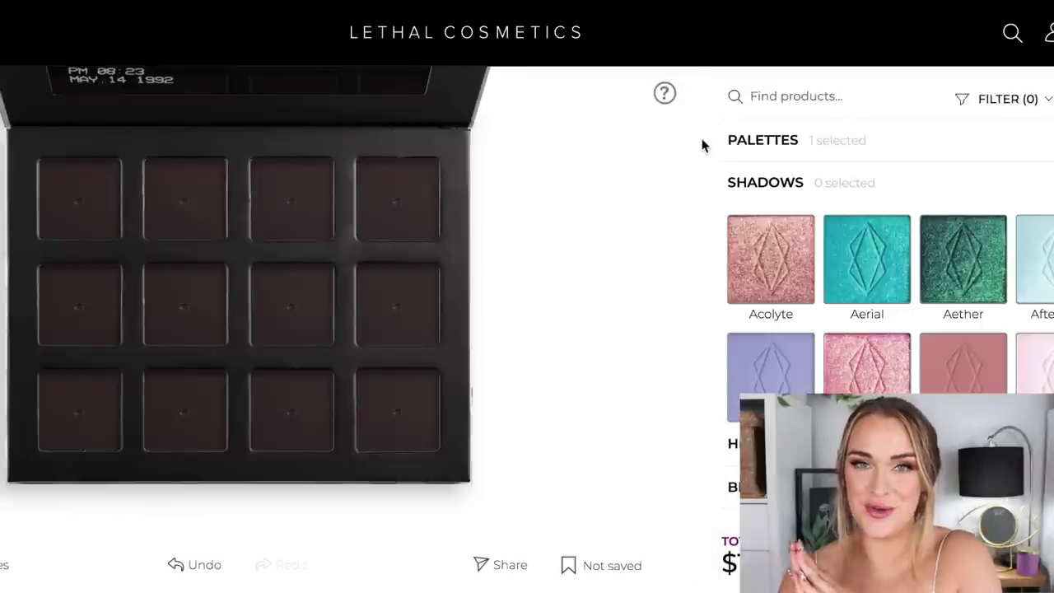
Browse the full alphabetical list of shadows and check which filter options are available.
scroll(774, 312, down, 12)
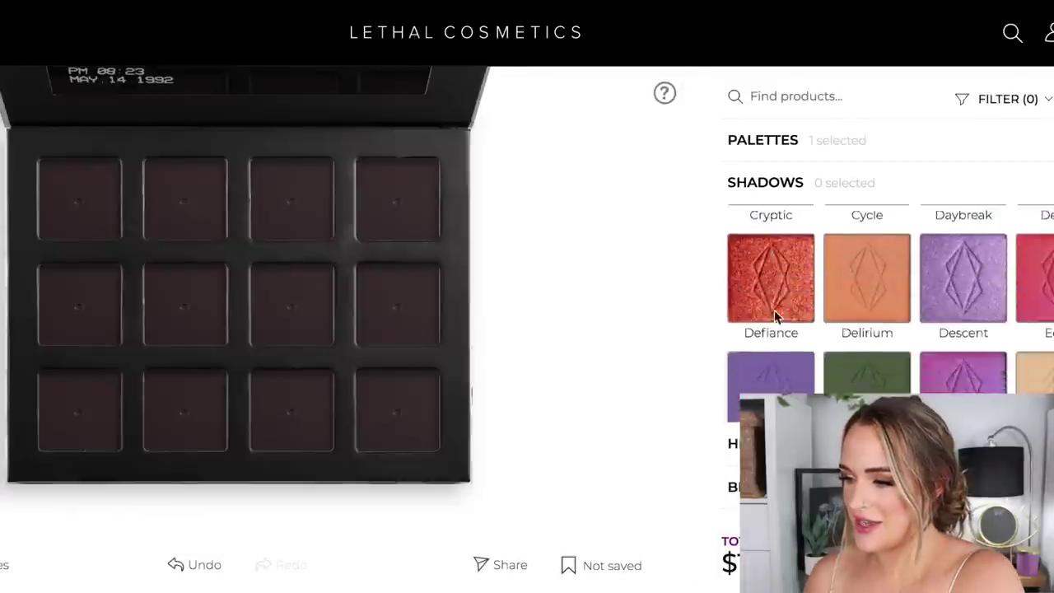
scroll(775, 318, down, 10)
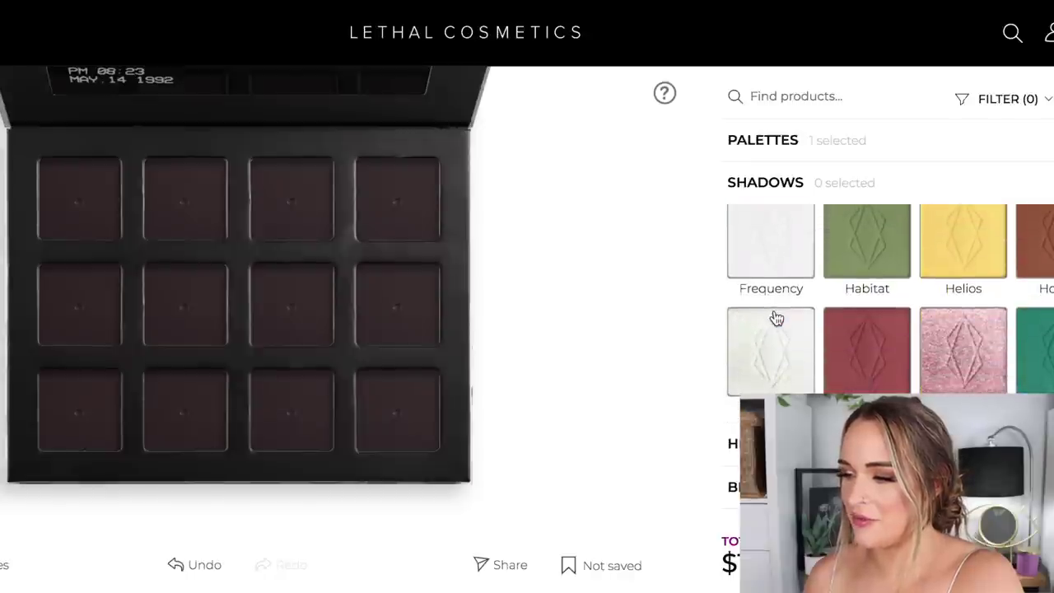
scroll(776, 318, down, 12)
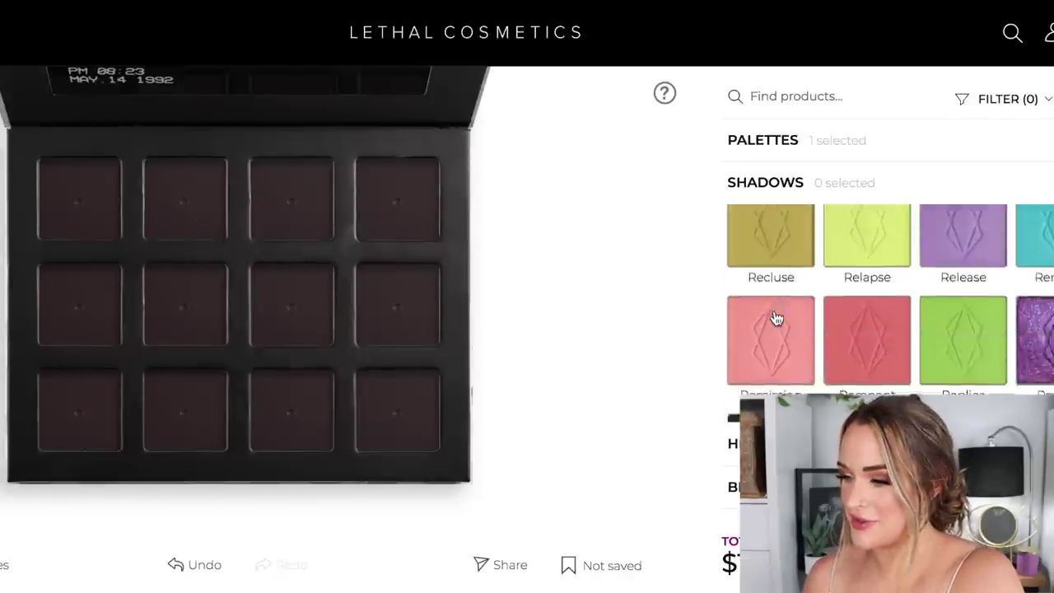
scroll(774, 312, down, 12)
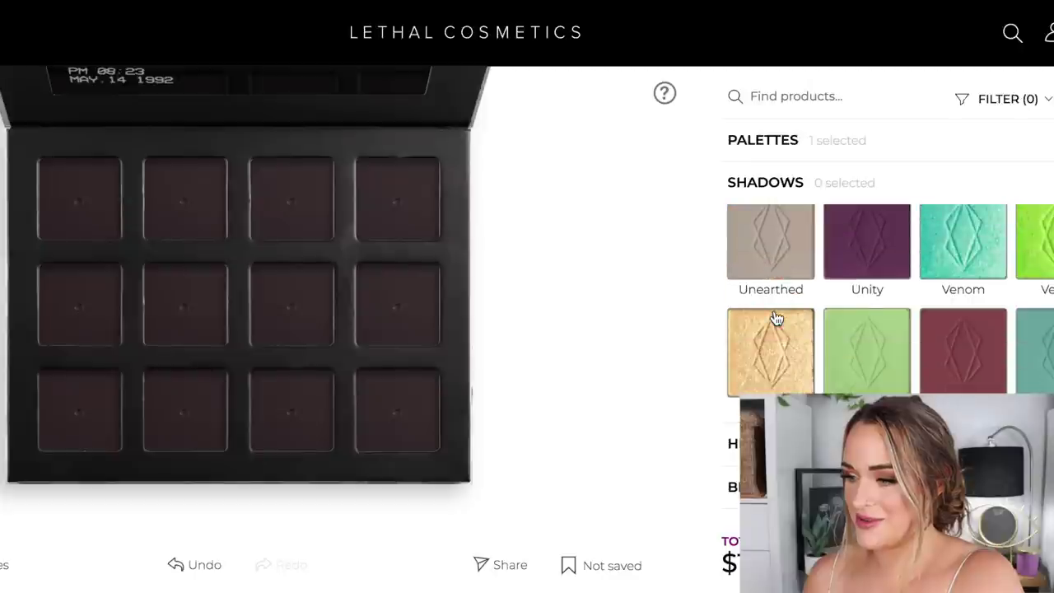
scroll(776, 319, up, 15)
click(987, 100)
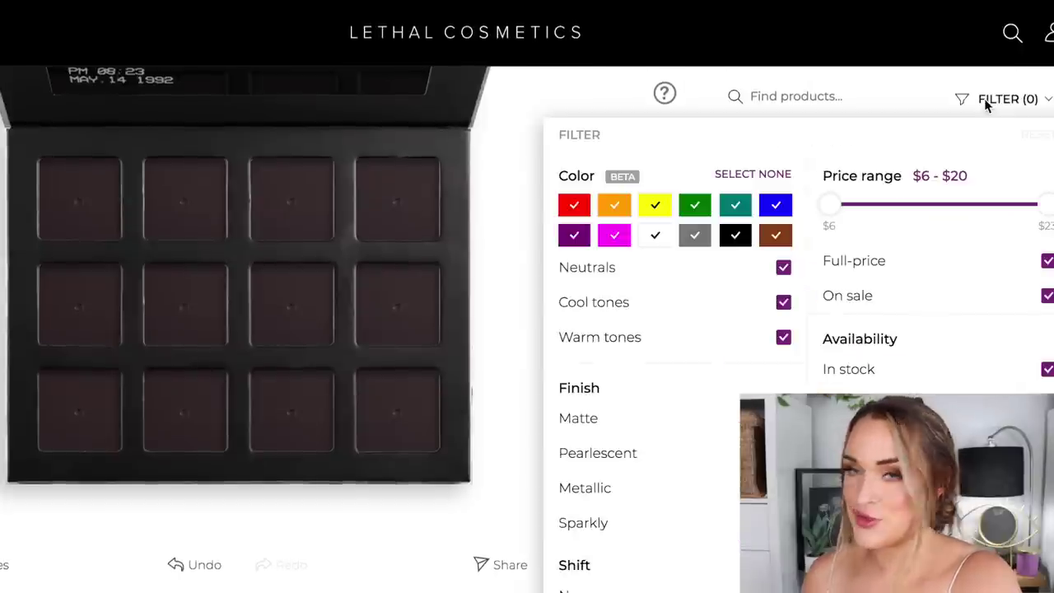
click(503, 294)
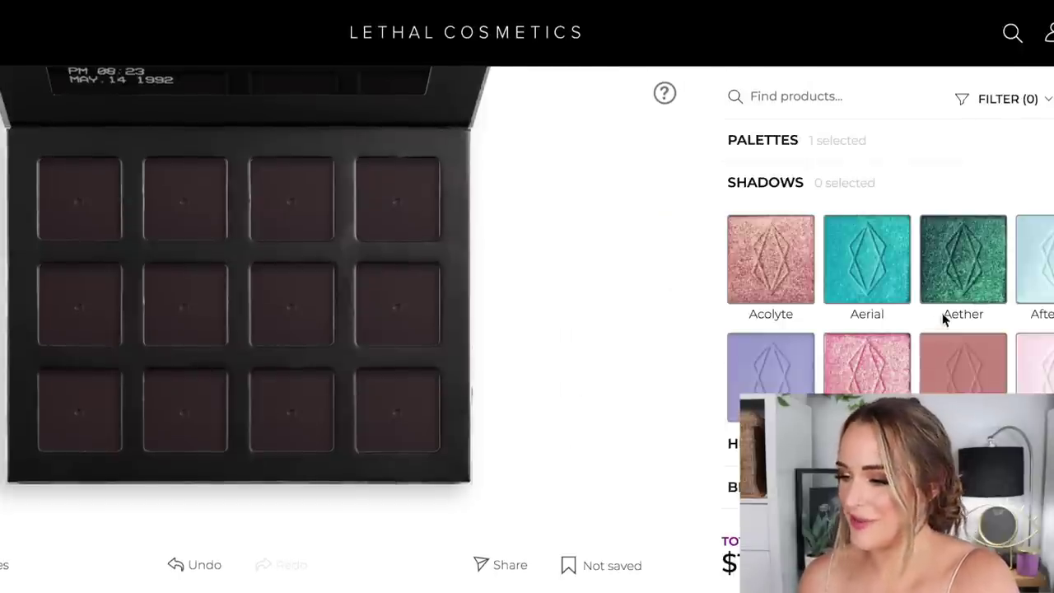
Change the shadow sorting from name order to color order, beginning with the reds.
scroll(950, 308, down, 1)
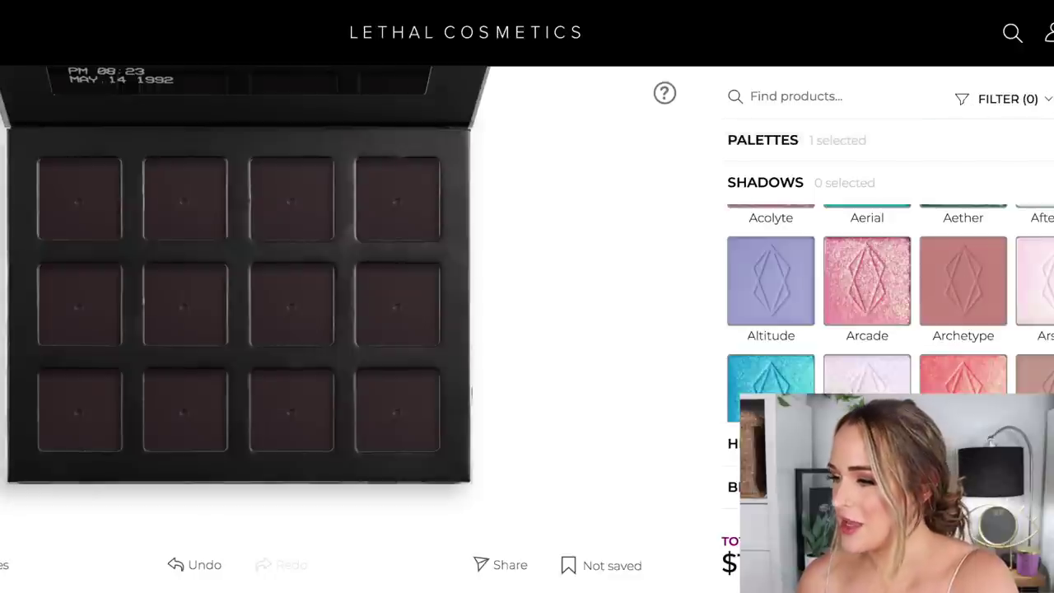
click(1046, 99)
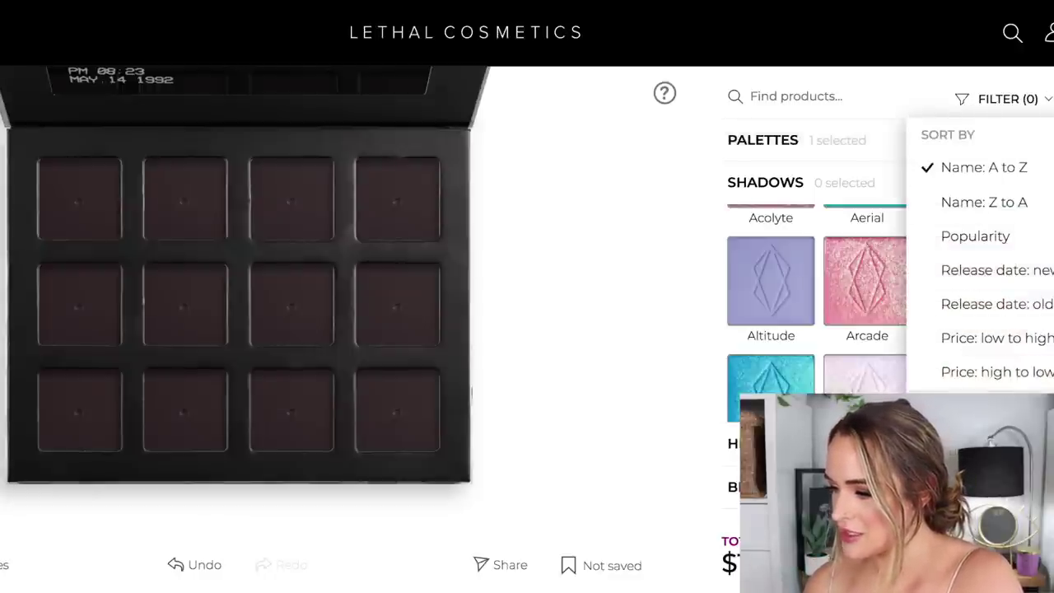
click(959, 406)
scroll(885, 352, up, 2)
Look through the color-sorted shadows, from the reds and oranges through greens and blues to the pinks and browns.
click(885, 355)
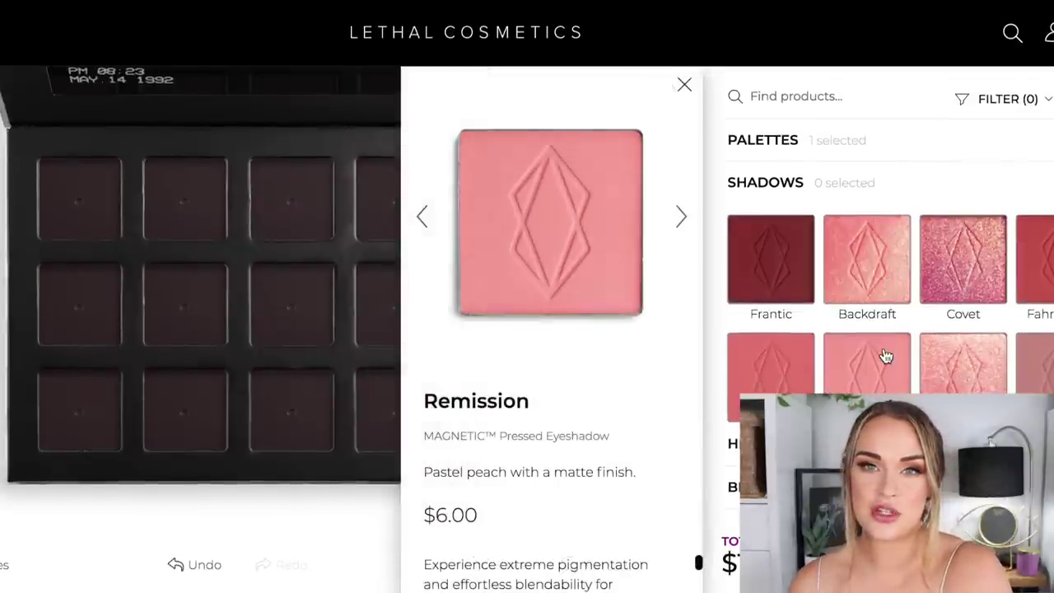
scroll(885, 355, down, 5)
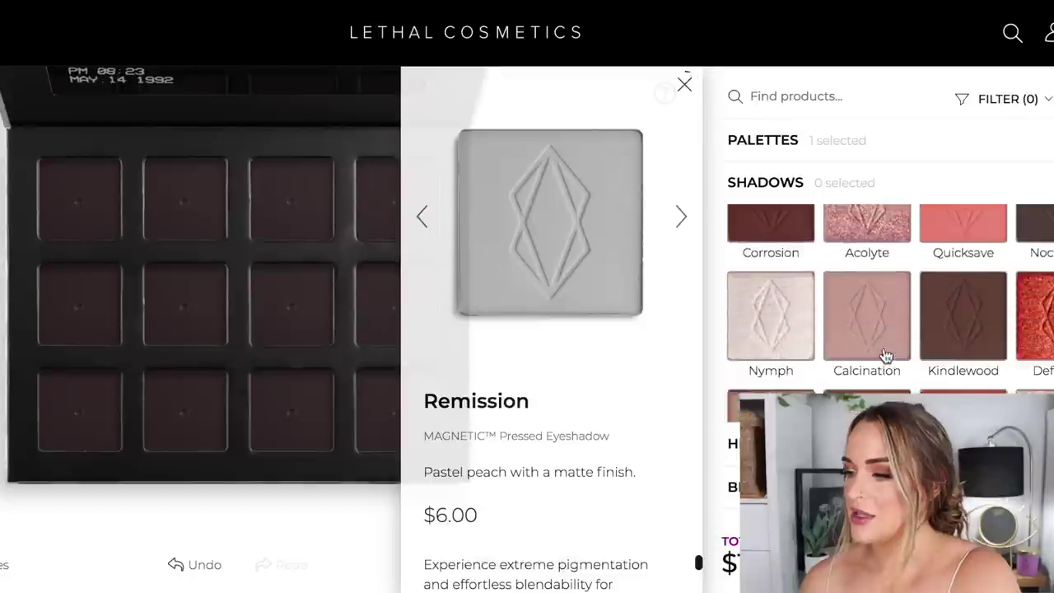
scroll(885, 356, down, 5)
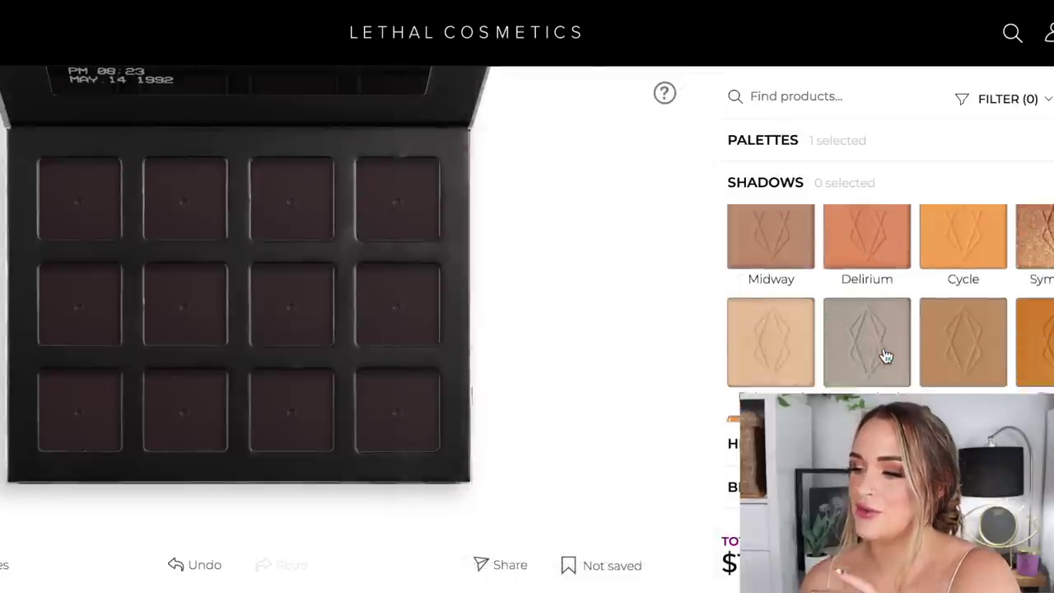
scroll(884, 356, down, 5)
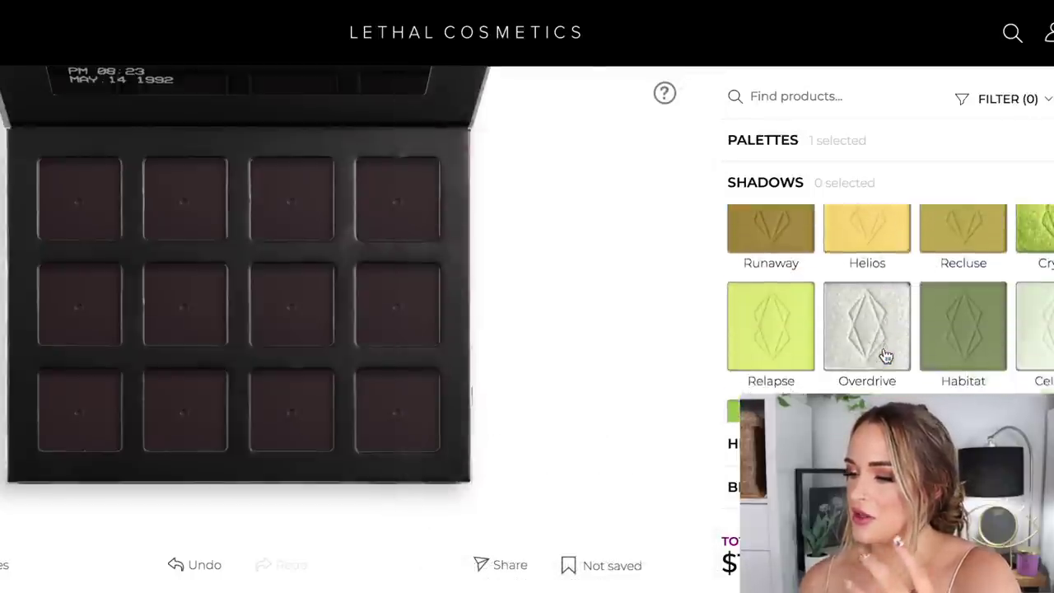
scroll(885, 356, down, 5)
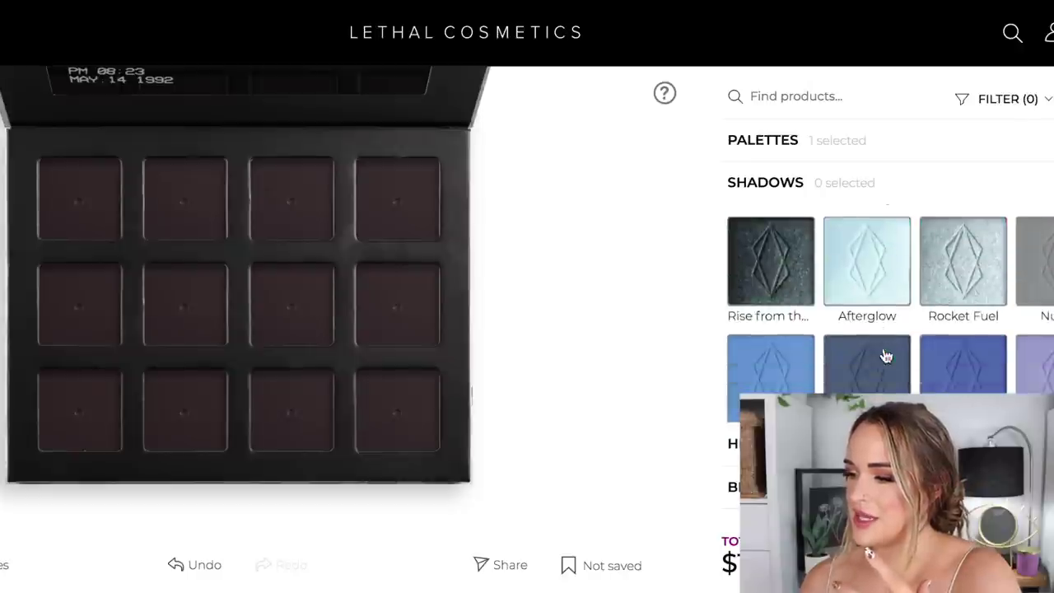
scroll(885, 356, down, 6)
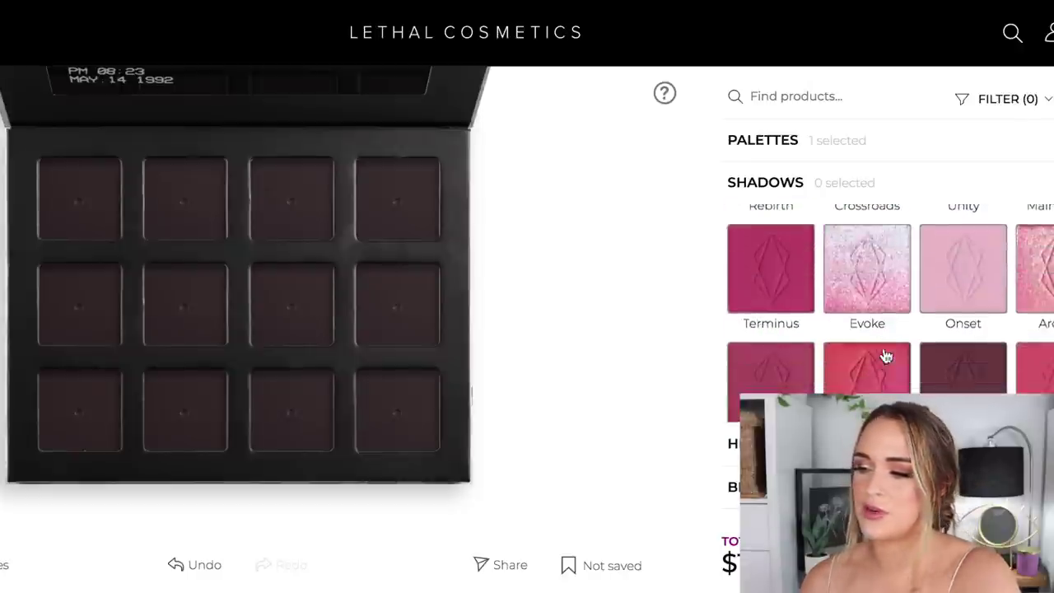
click(885, 356)
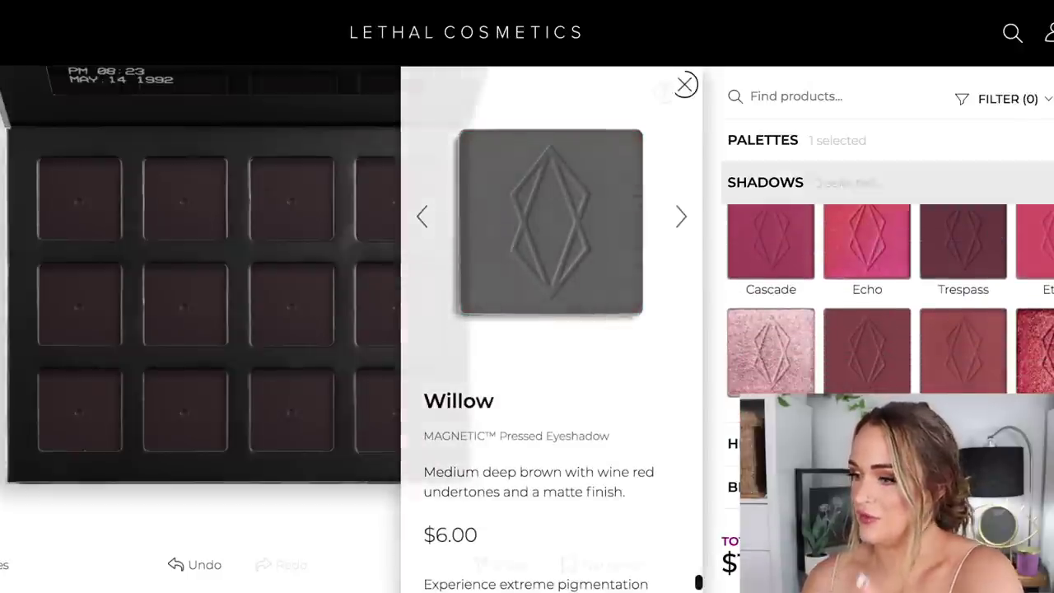
click(684, 84)
Sort the shadows from lightest to darkest and look through the range down to the black shades.
click(1007, 99)
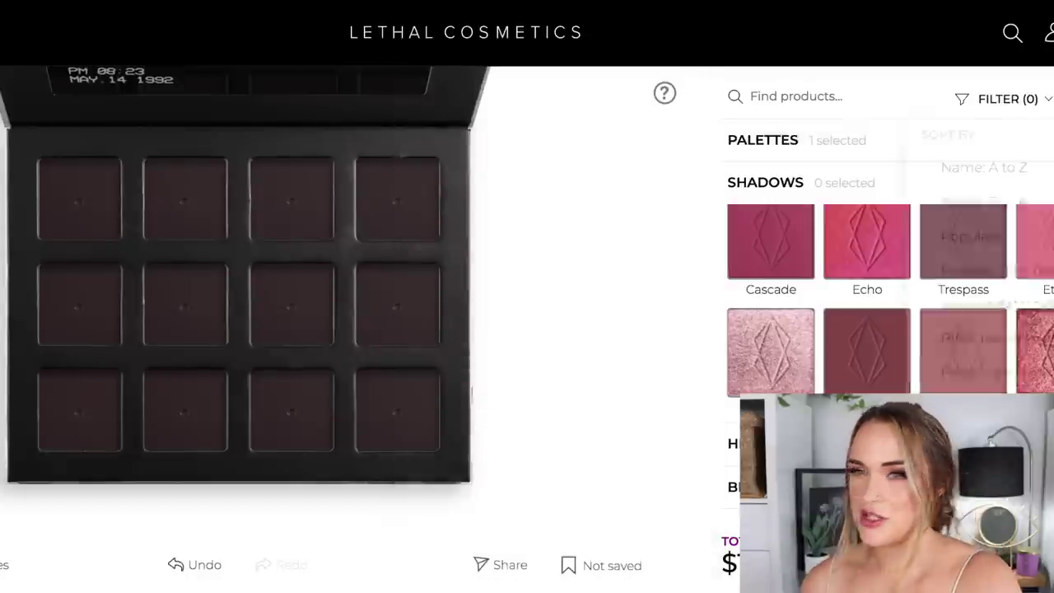
click(961, 304)
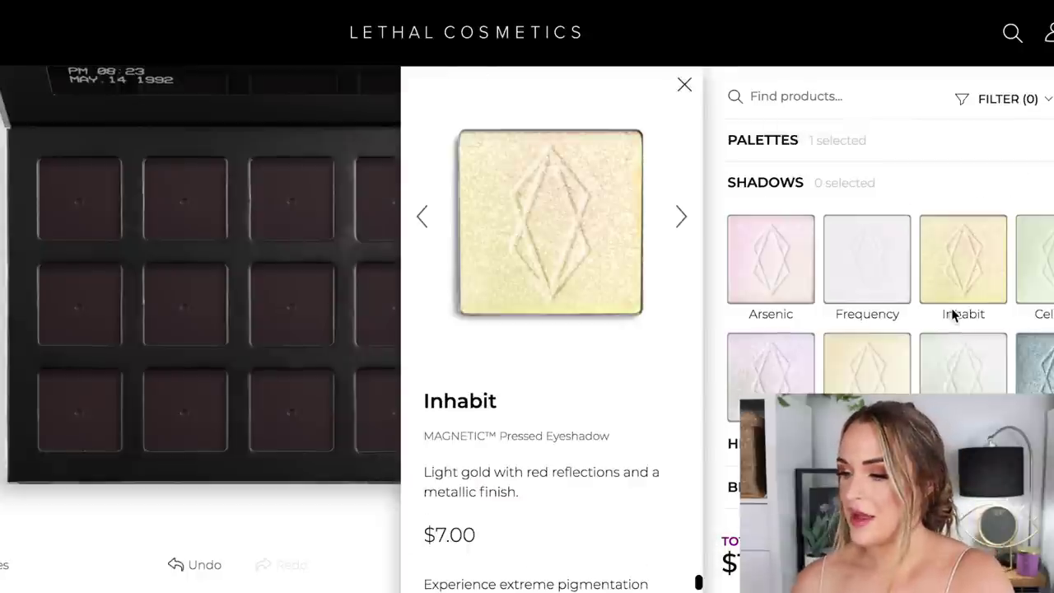
click(715, 270)
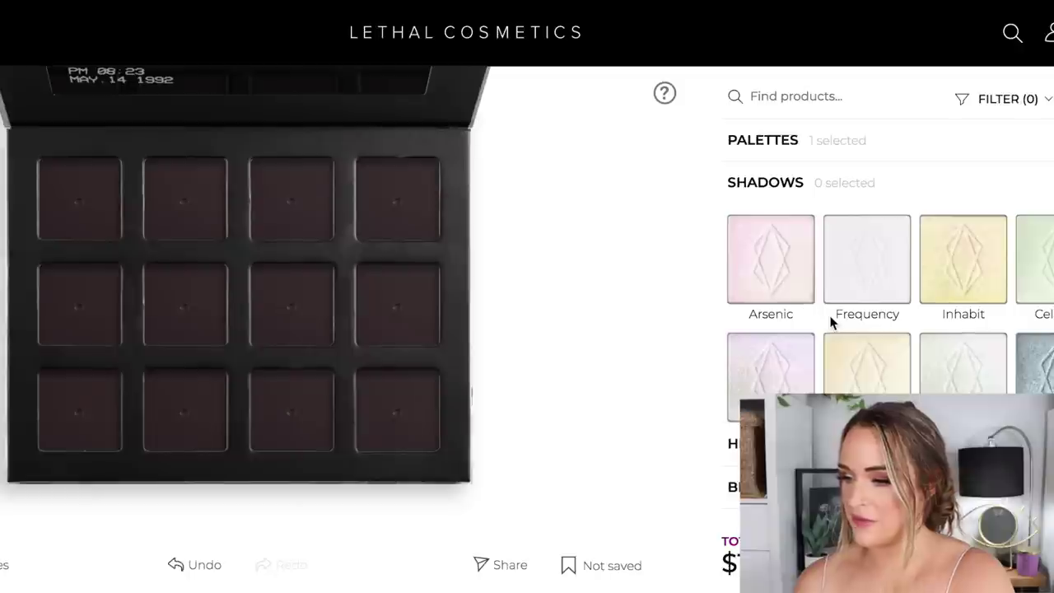
scroll(828, 319, down, 1)
click(866, 340)
scroll(866, 339, down, 5)
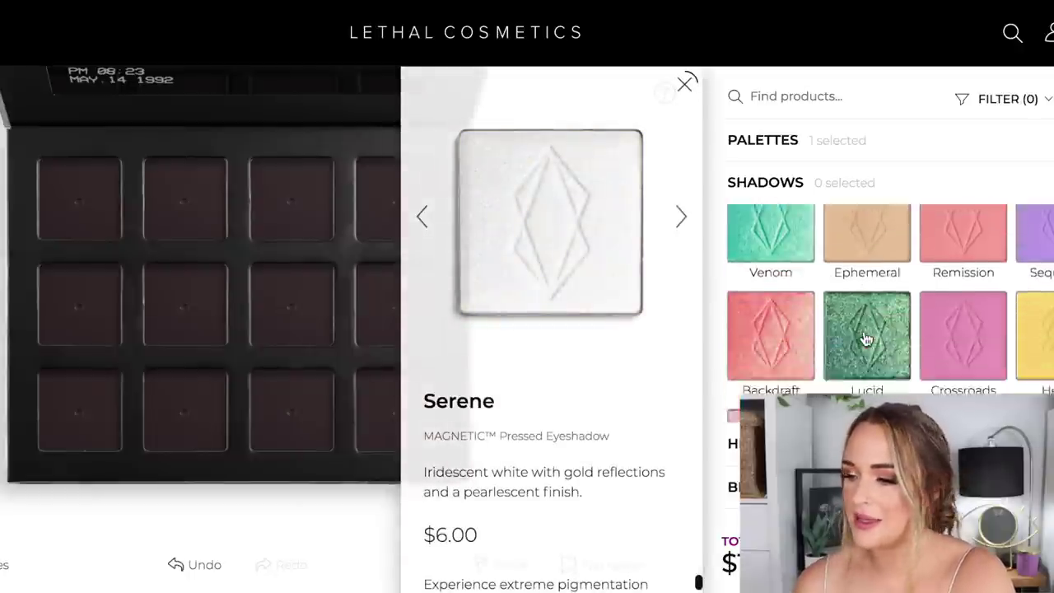
scroll(866, 339, down, 6)
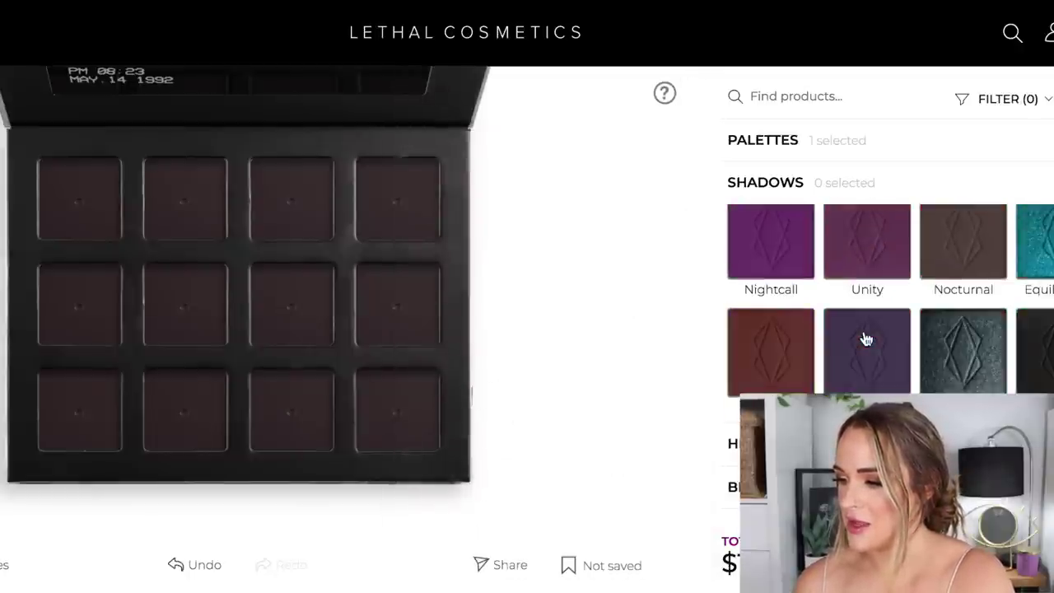
click(898, 339)
Review the color, tone and finish filter options for the products.
scroll(898, 340, up, 8)
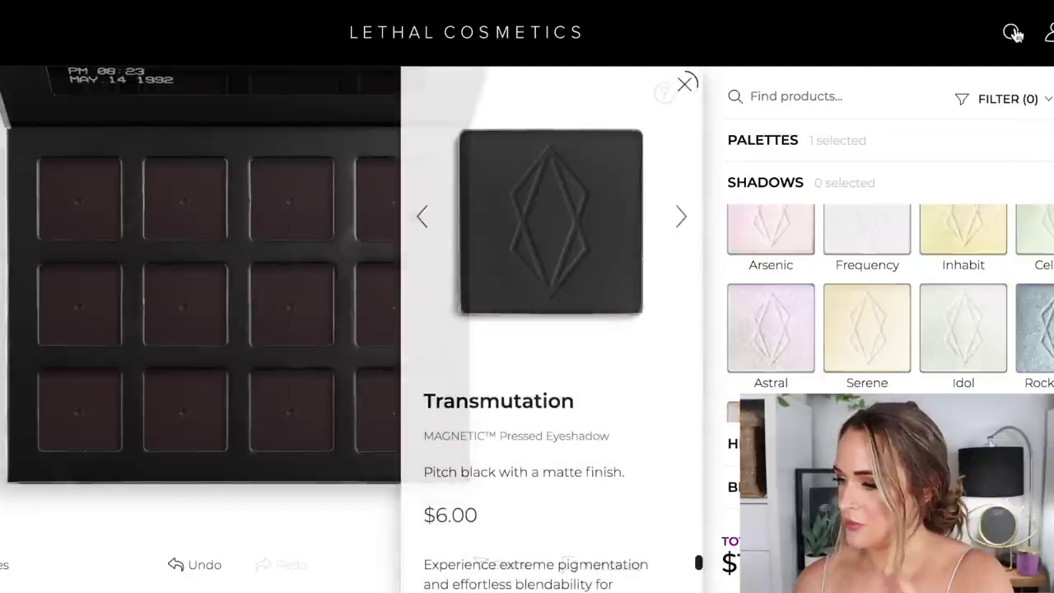
click(987, 104)
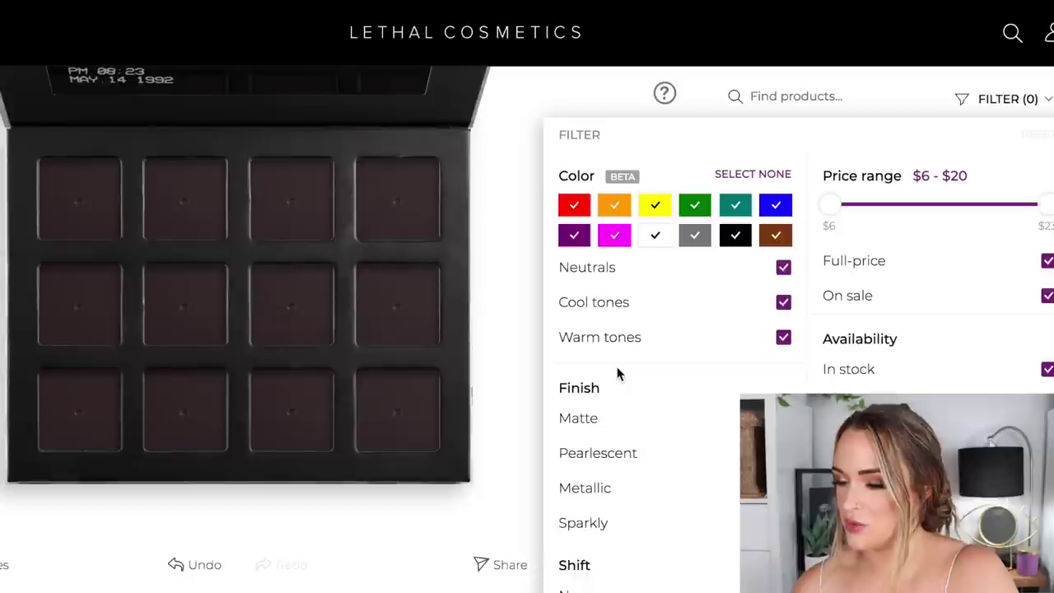
click(511, 292)
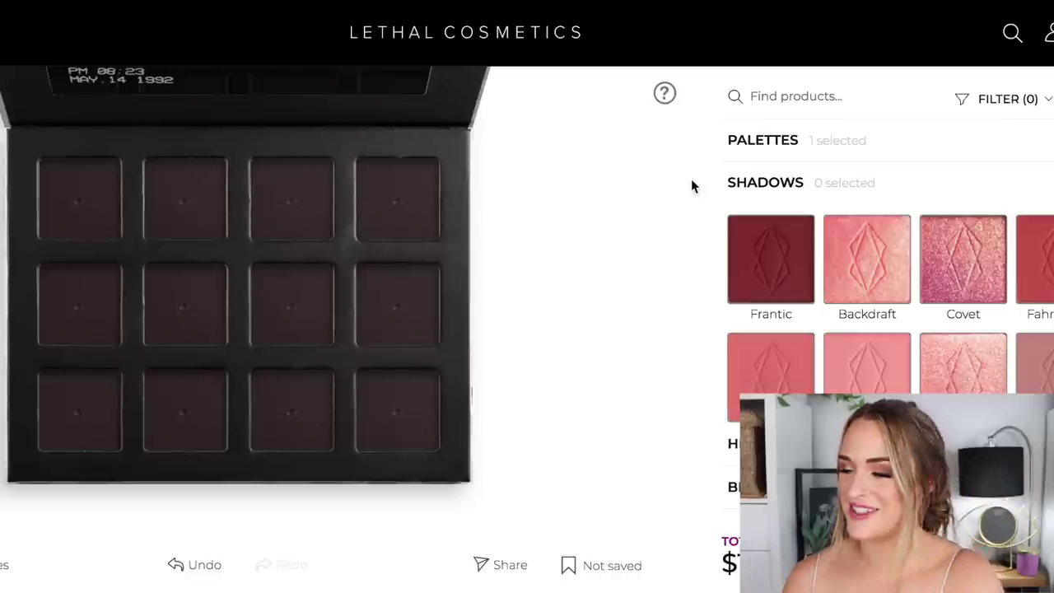
Replace the current palette with the Prismatic customizable palette.
click(782, 283)
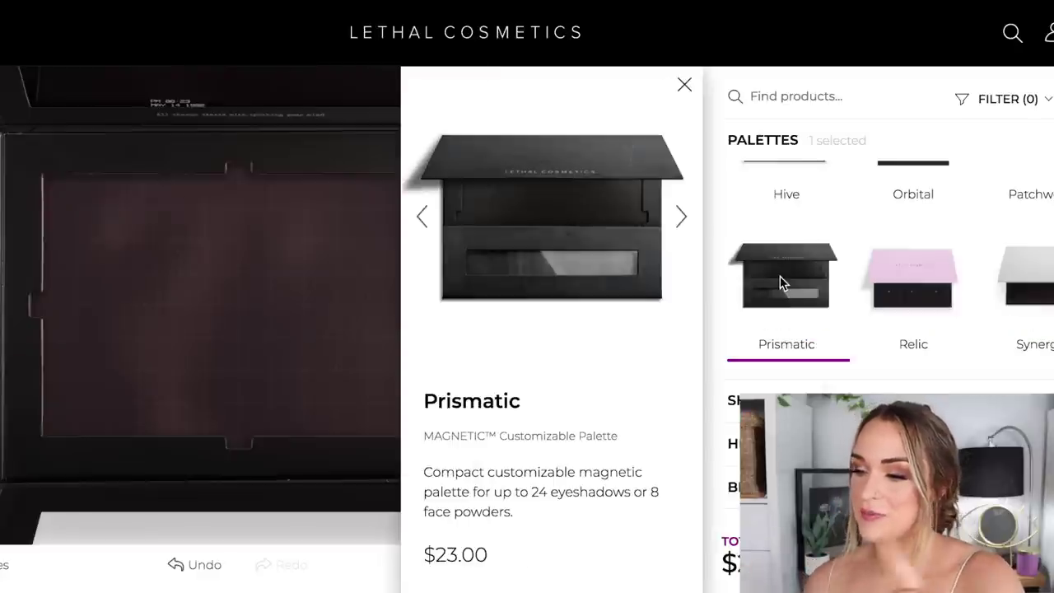
click(686, 86)
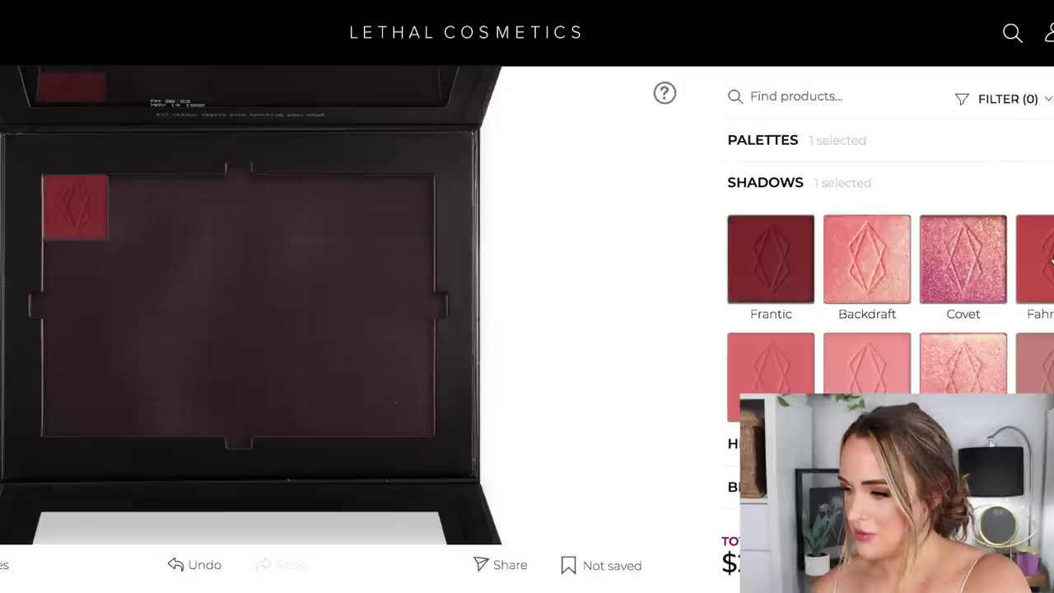
Add the matte shadows Fahrenheit and Corrosion to the Prismatic palette.
click(1039, 260)
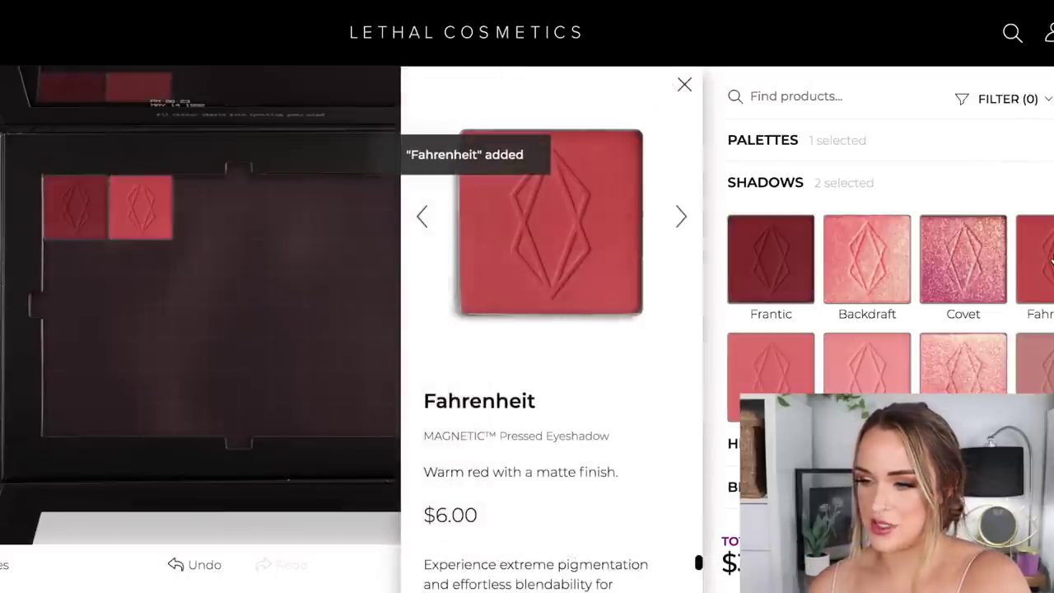
drag(964, 268, 237, 527)
click(200, 336)
scroll(846, 366, down, 3)
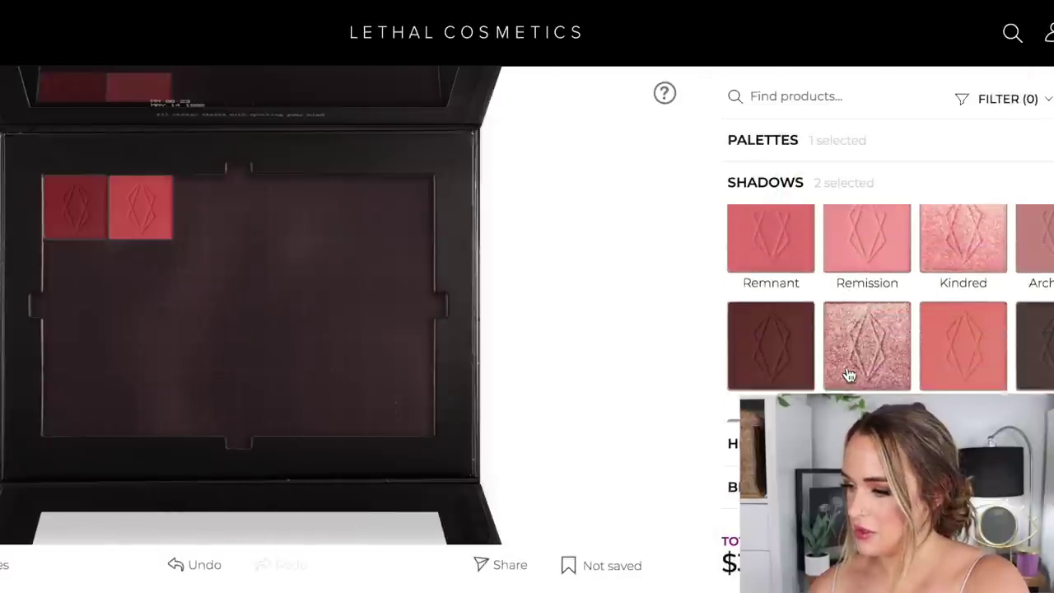
scroll(846, 366, down, 1)
click(776, 300)
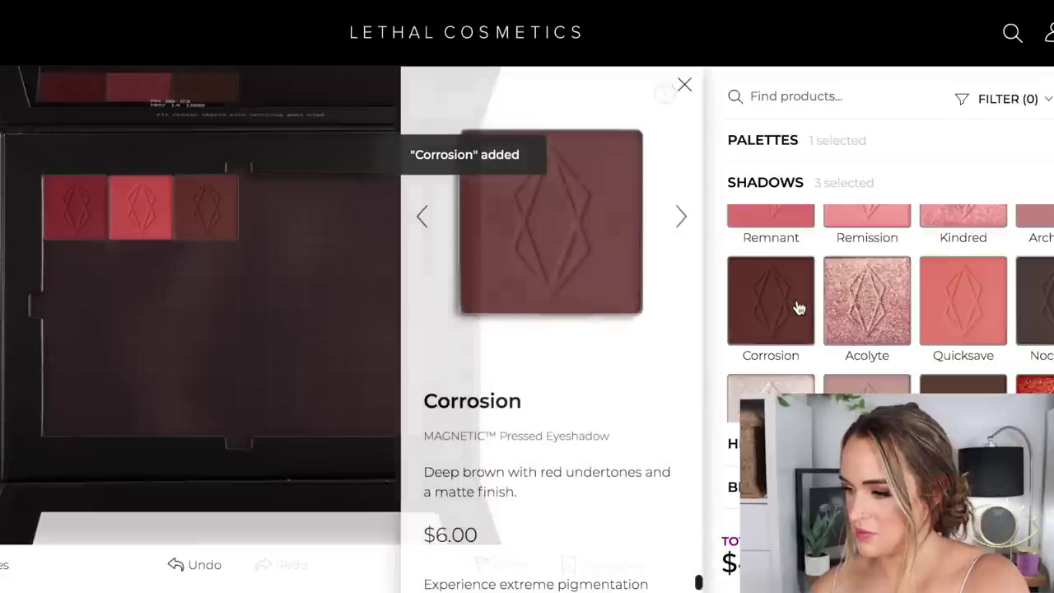
Add the rosy metallic Acolyte and the champagne Limbo shadows to the palette.
click(866, 313)
click(683, 87)
scroll(988, 296, down, 5)
click(1047, 288)
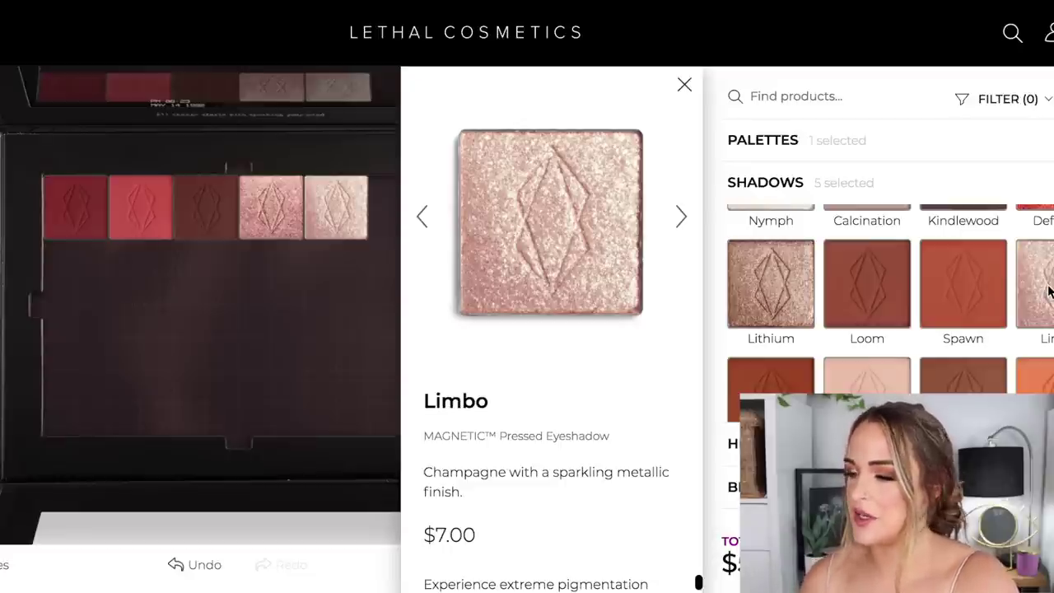
Look at the Lithium shadow, and add the matte orange Spawn and rusted brown Catatonic to the palette.
click(787, 292)
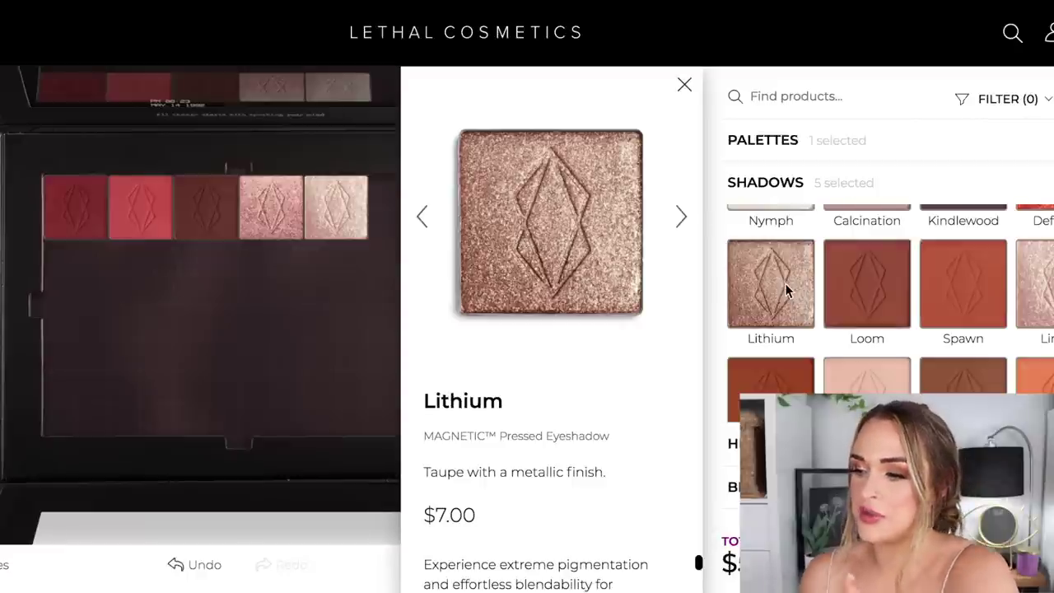
click(931, 305)
scroll(931, 305, down, 1)
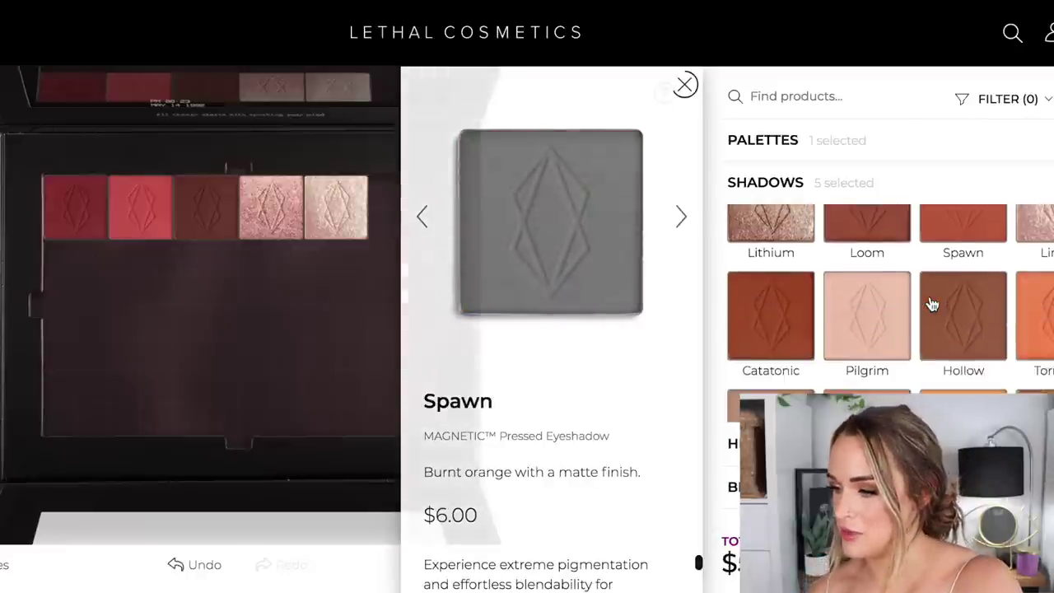
scroll(931, 304, up, 1)
click(965, 261)
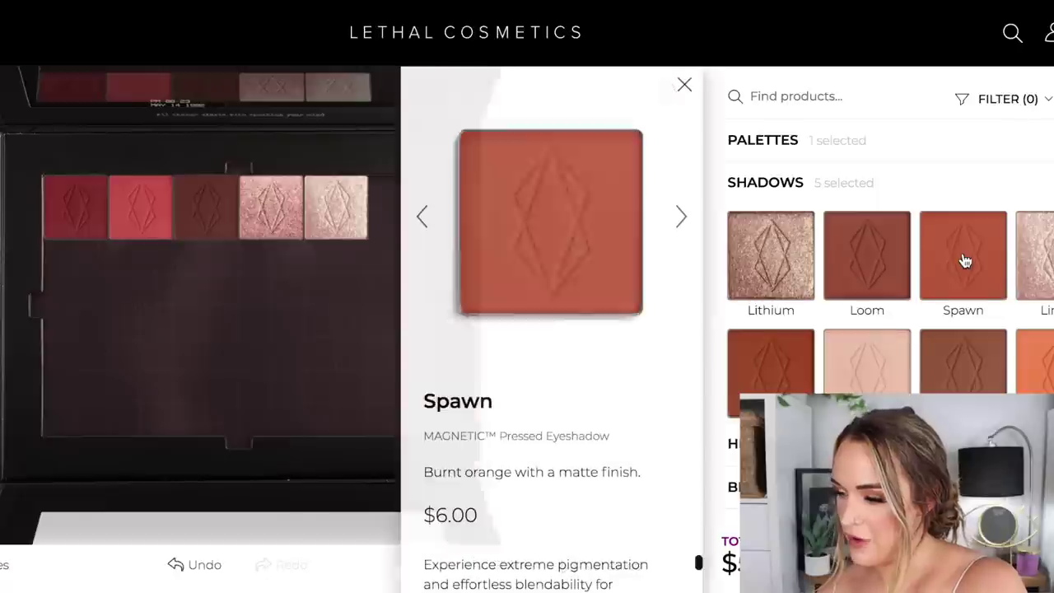
click(772, 381)
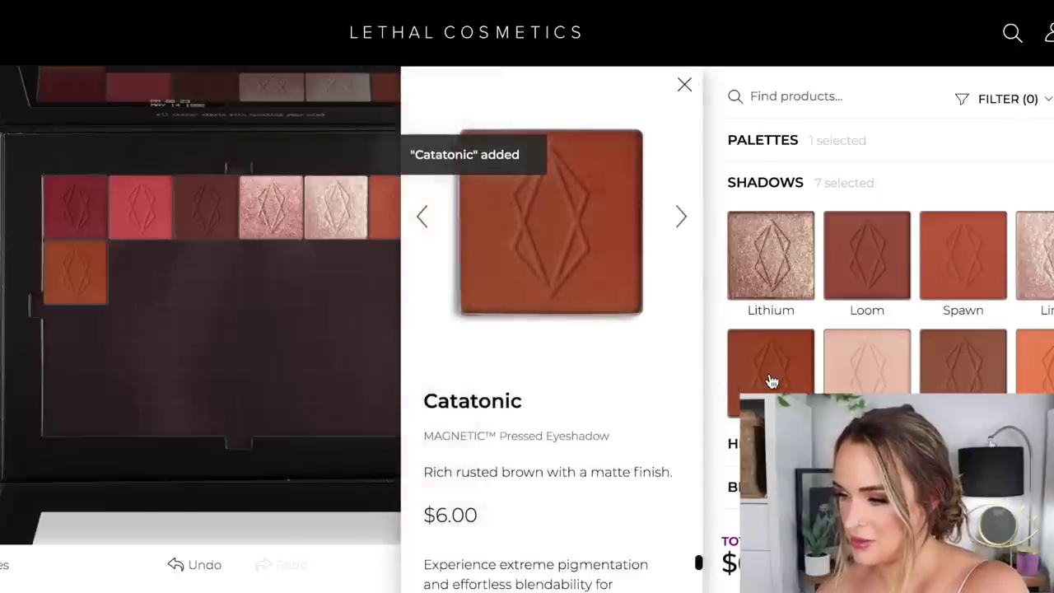
Add the warm beige Delirium and pitch black Transmutation matte shadows to the palette.
click(684, 84)
scroll(773, 330, down, 2)
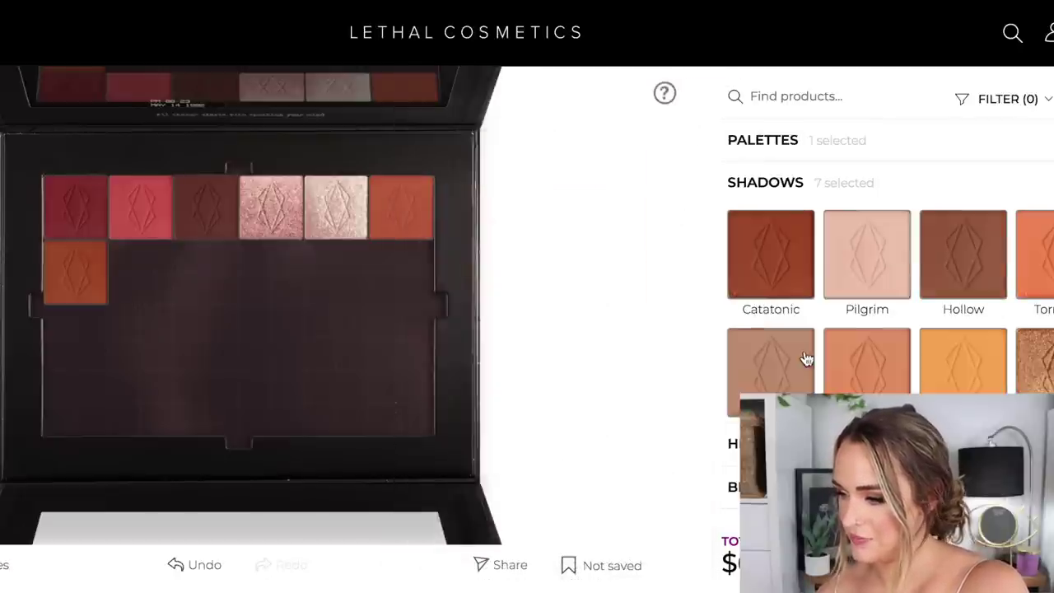
click(864, 370)
scroll(909, 367, down, 5)
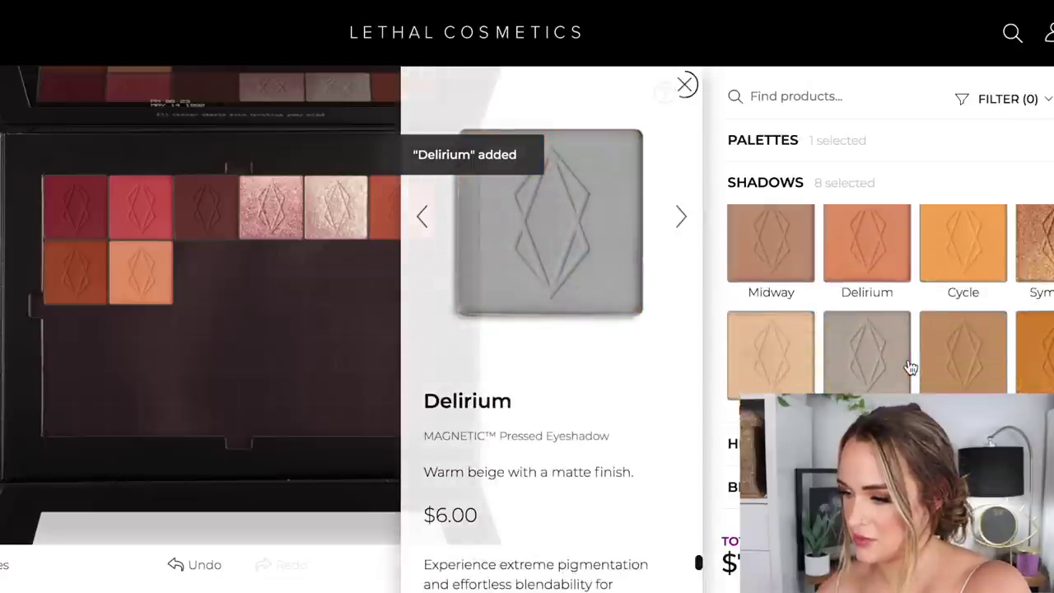
click(963, 282)
scroll(959, 294, down, 1)
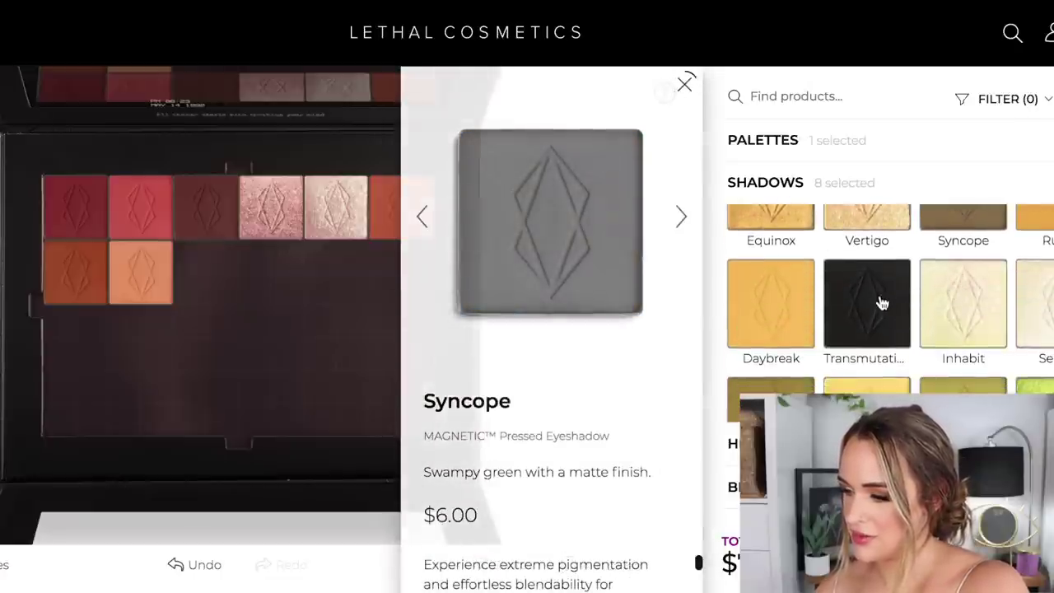
click(881, 301)
scroll(880, 301, down, 3)
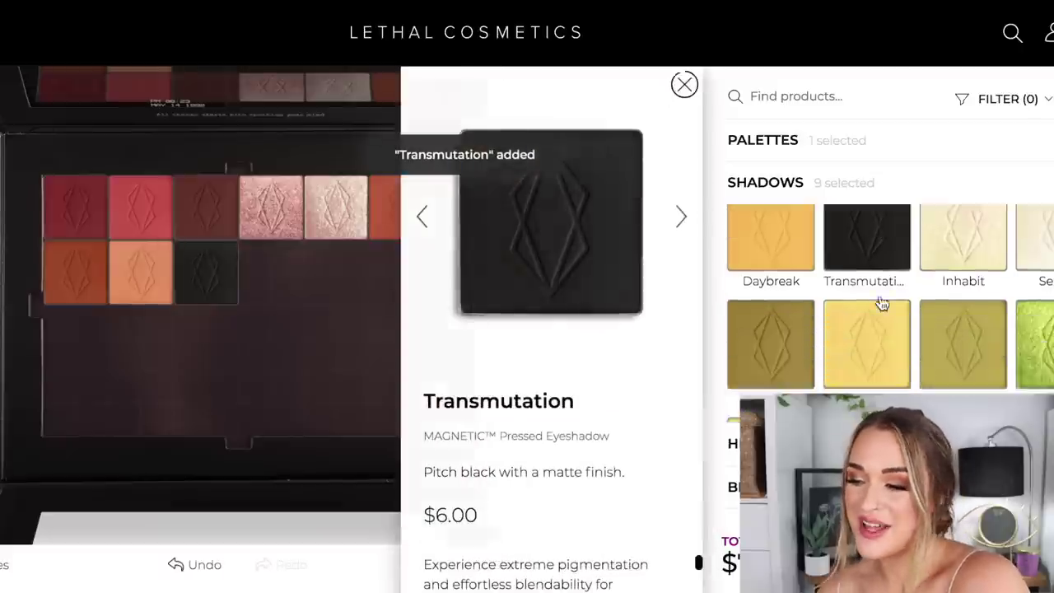
Add the matte shadows Deceit, Nightcall and Unity to the palette.
scroll(881, 301, up, 1)
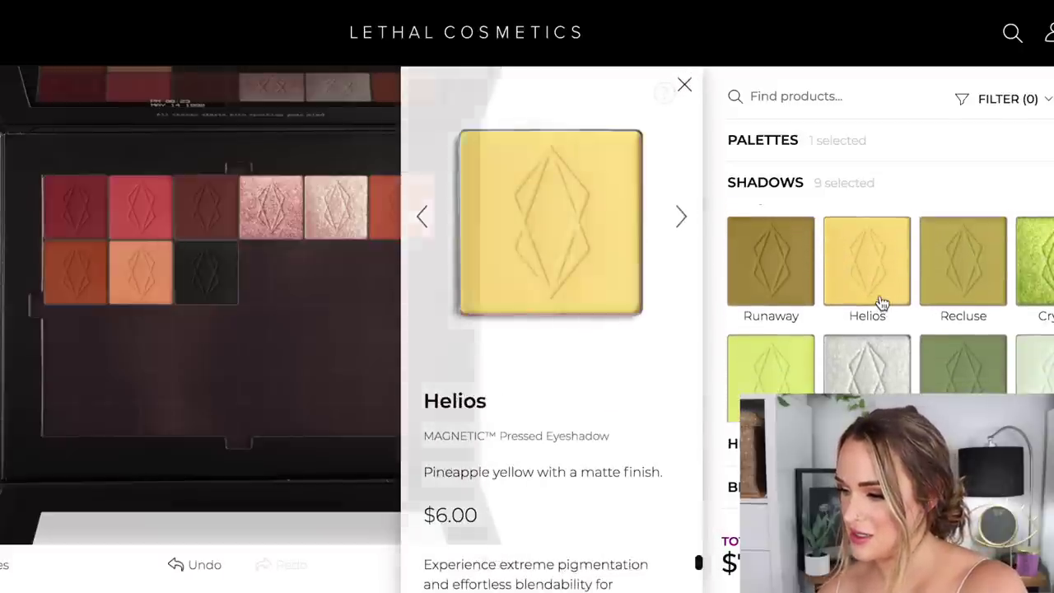
click(952, 329)
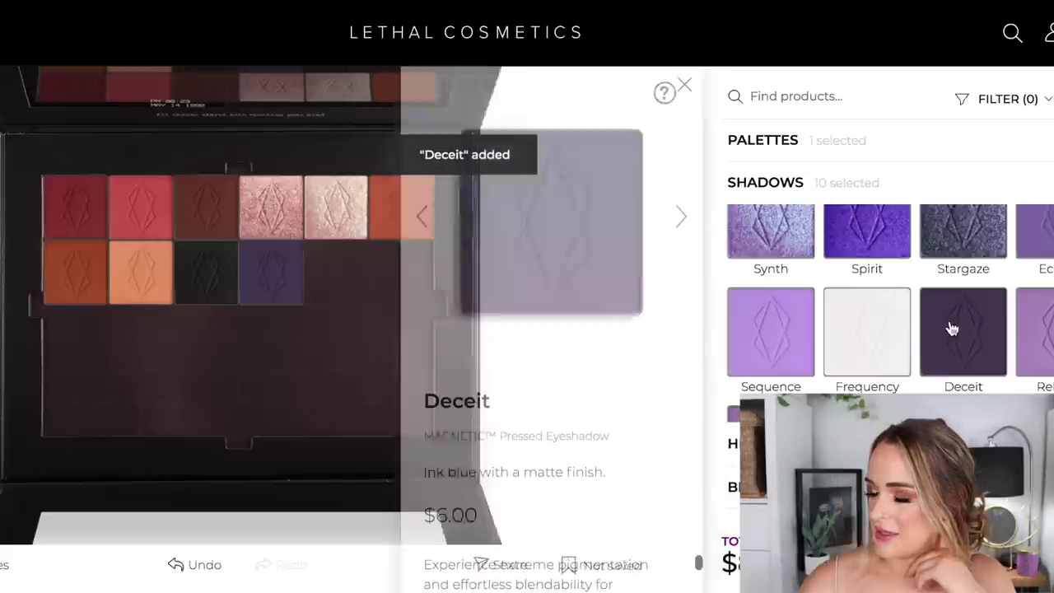
scroll(953, 329, down, 2)
click(1045, 305)
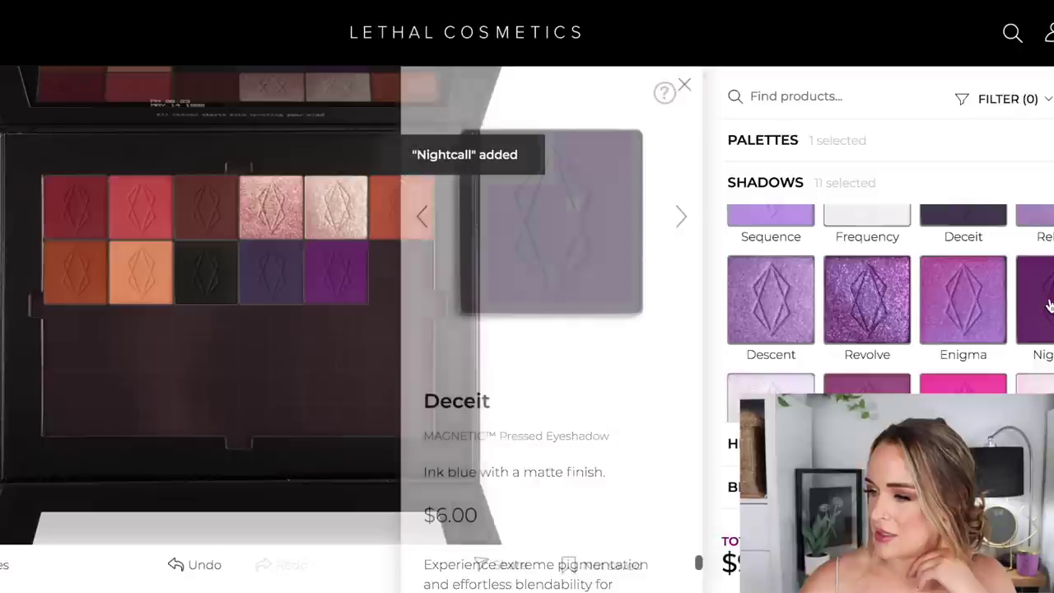
scroll(988, 341, down, 3)
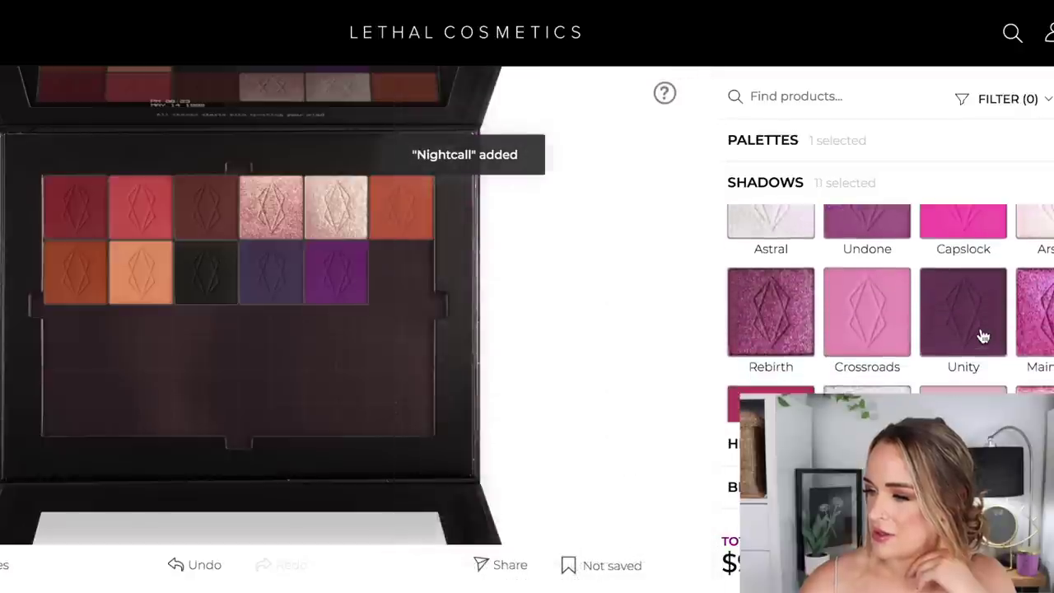
click(962, 320)
scroll(962, 319, down, 1)
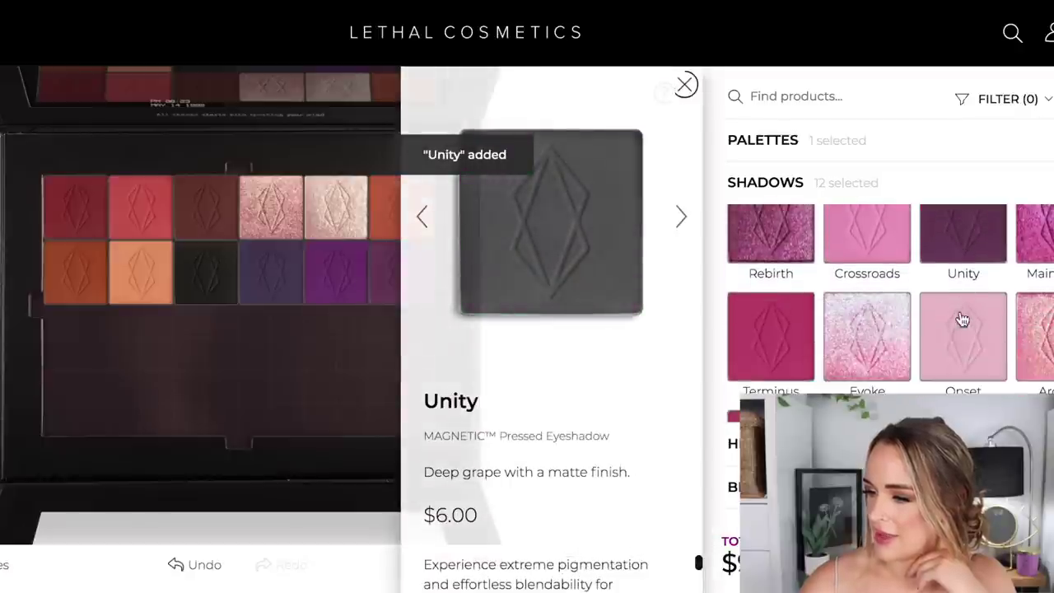
Add the raspberry Terminus and the maroon-brown Trespass matte shadows to the palette.
click(792, 341)
scroll(794, 337, down, 2)
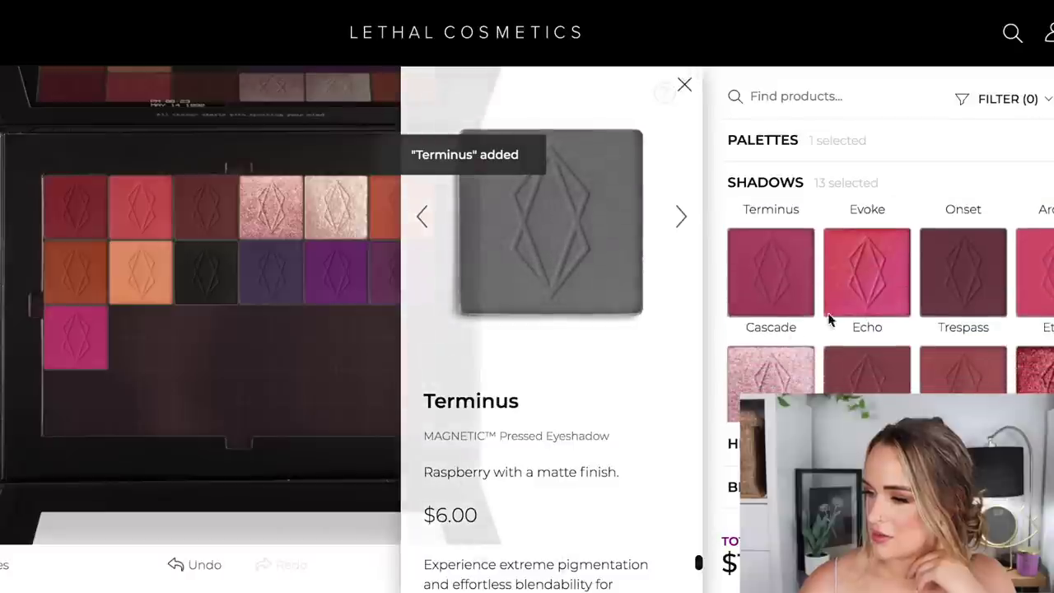
click(955, 282)
scroll(955, 283, down, 1)
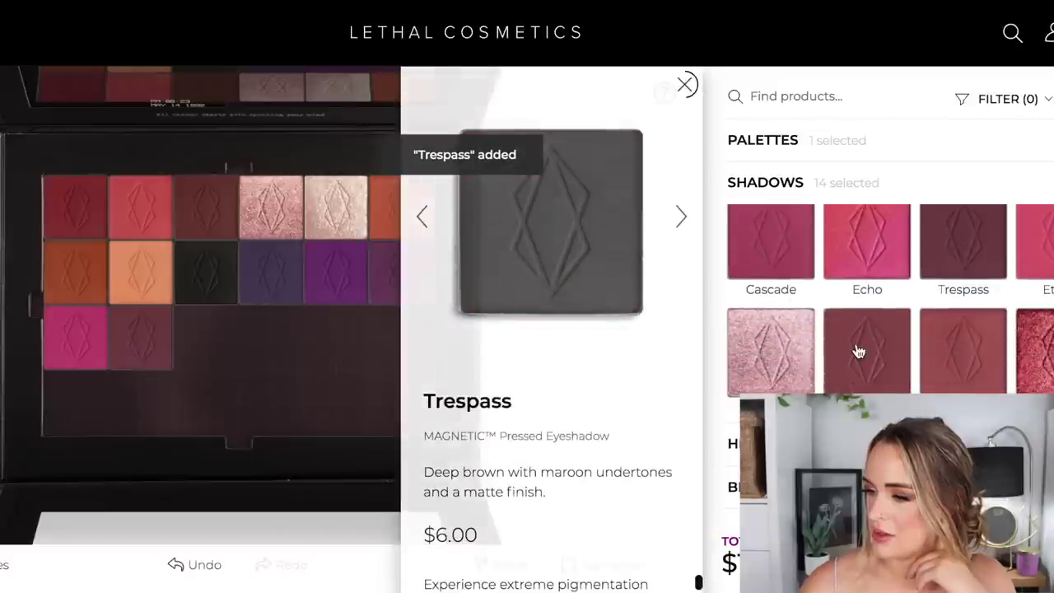
Add the four shadows in the row beneath Cascade, Echo and Trespass, including red sparkling Euphoria and the pale pink shimmer.
click(859, 351)
click(965, 349)
click(1039, 353)
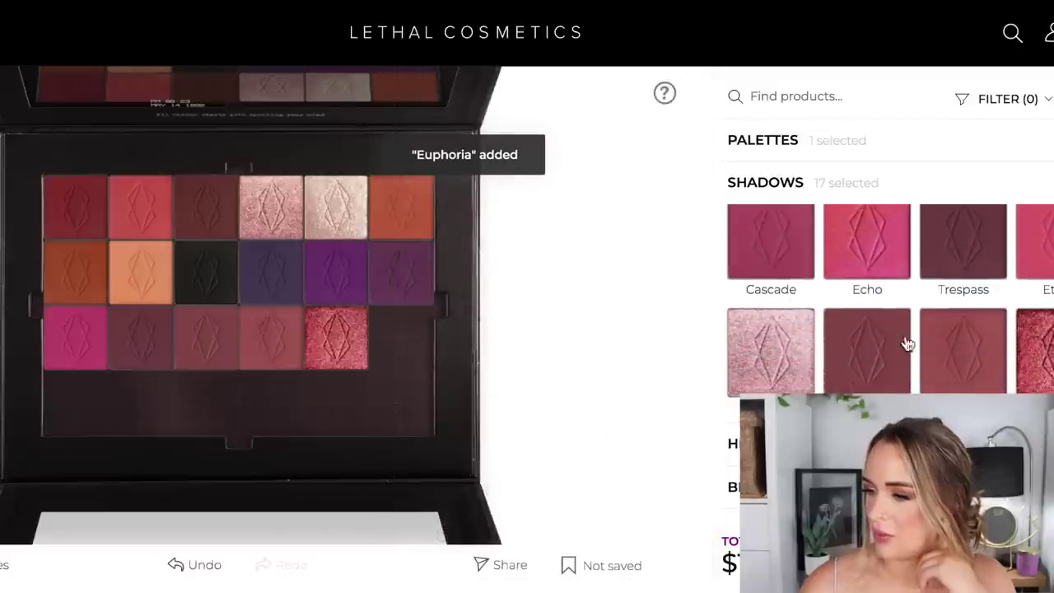
click(765, 362)
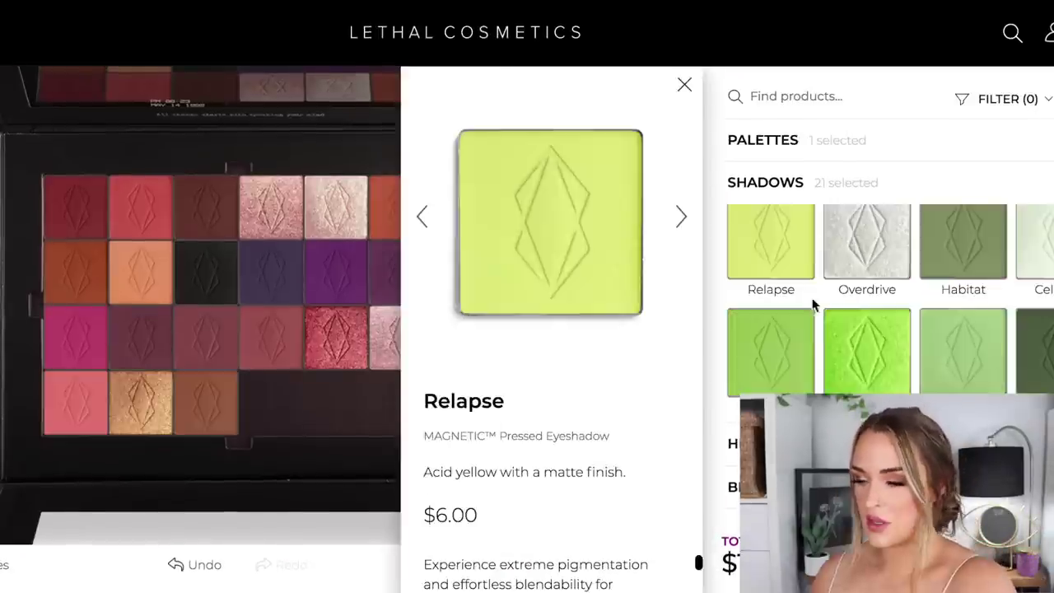
Add the blackened teal shadow Aether to the palette and view its compact and arm swatch photos.
scroll(818, 336, down, 3)
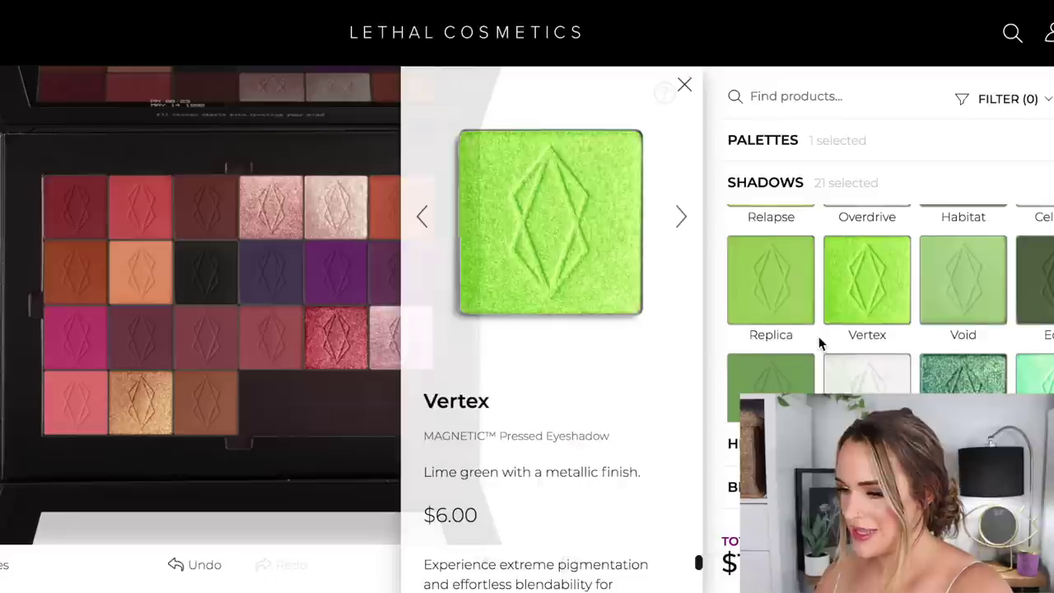
scroll(819, 342, down, 2)
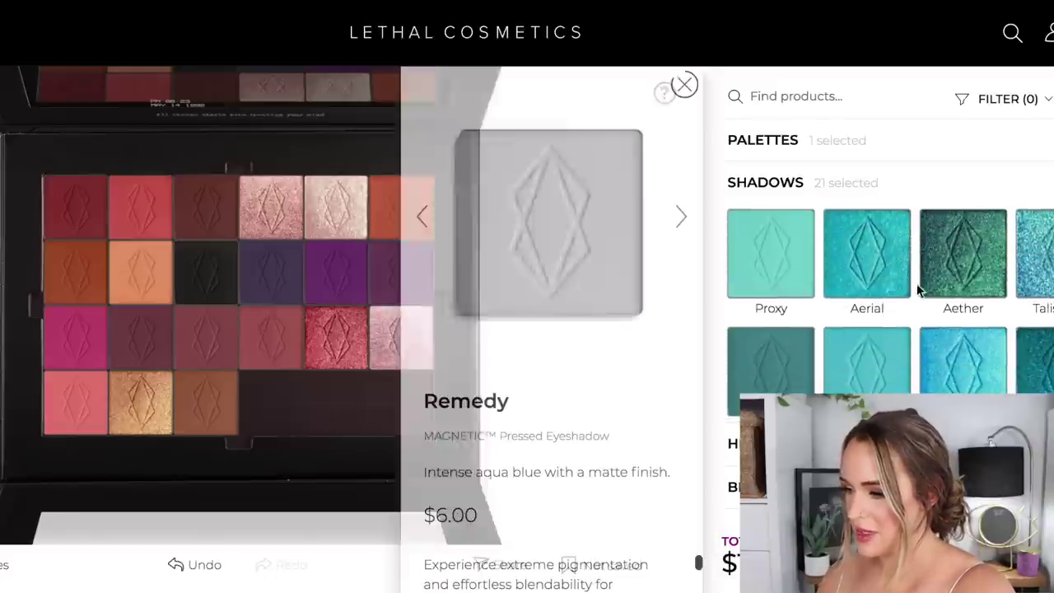
click(953, 273)
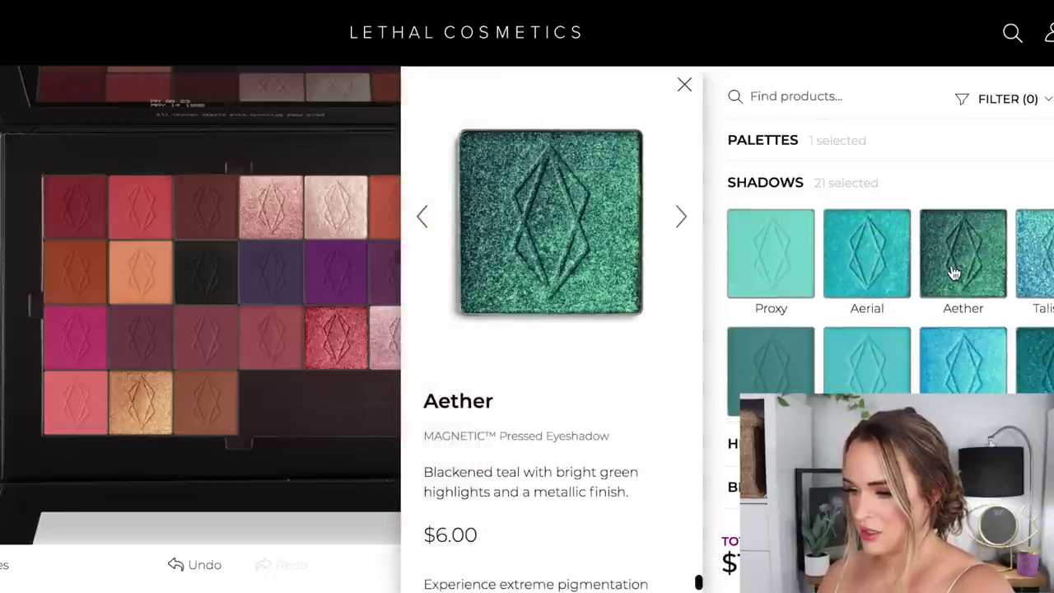
click(953, 268)
click(682, 220)
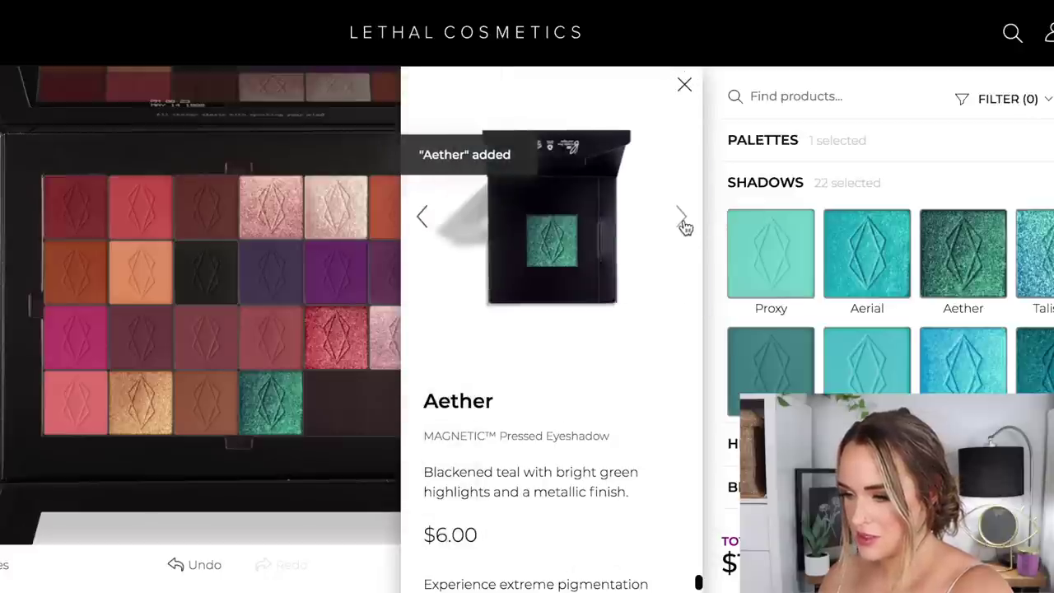
click(681, 217)
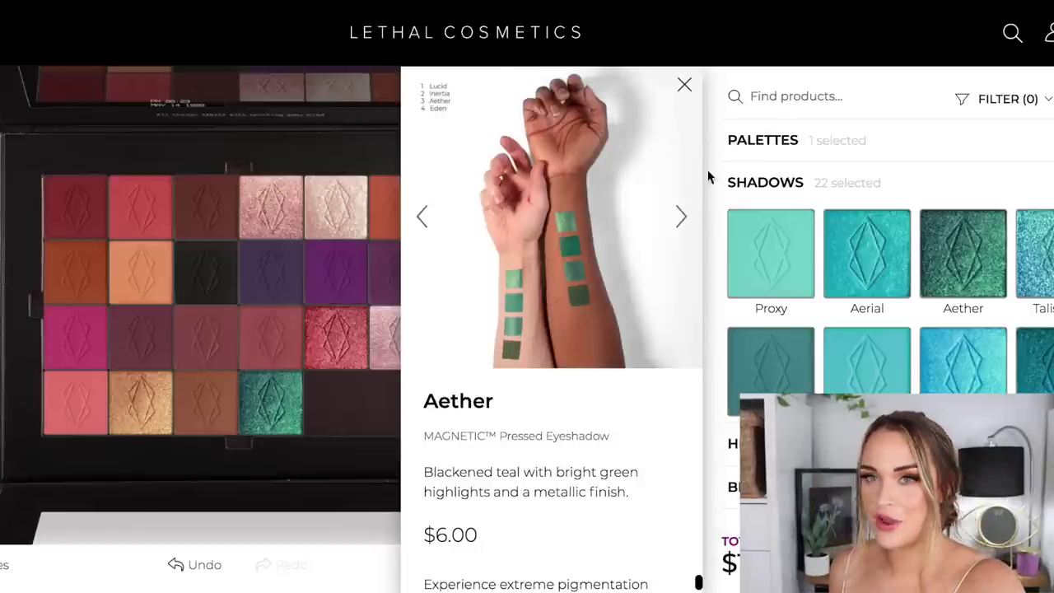
click(683, 88)
Fill the last two palette slots with the metallic shadows Rise from the Ashes and Stargaze.
scroll(912, 328, down, 3)
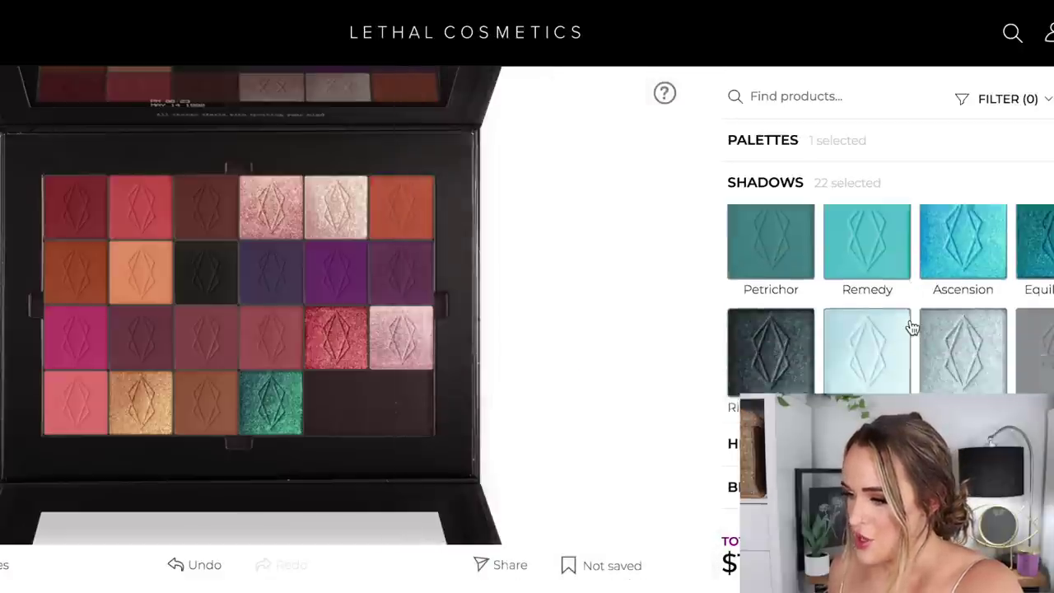
click(769, 326)
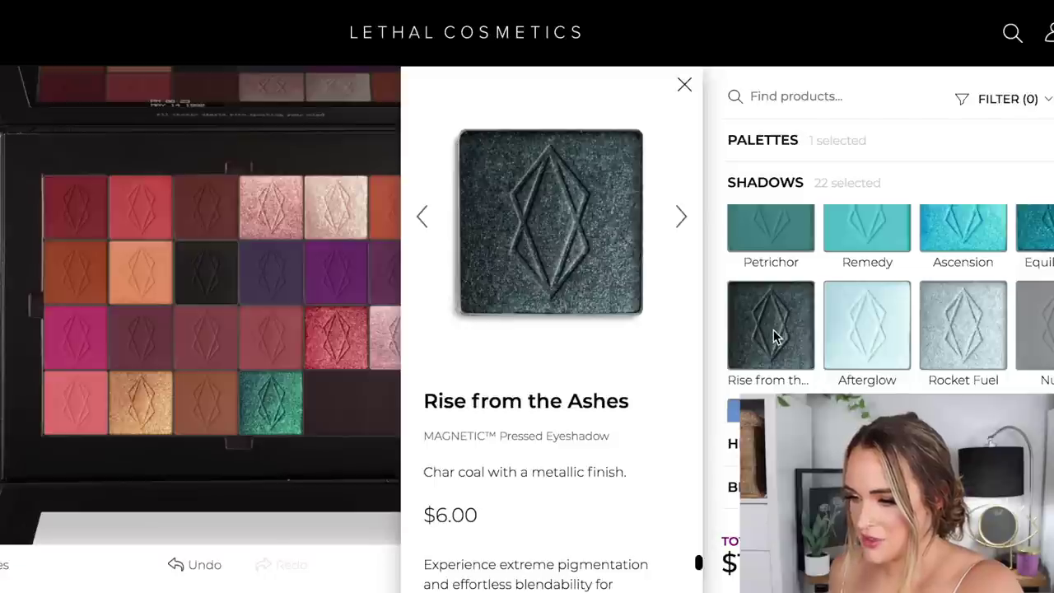
click(773, 329)
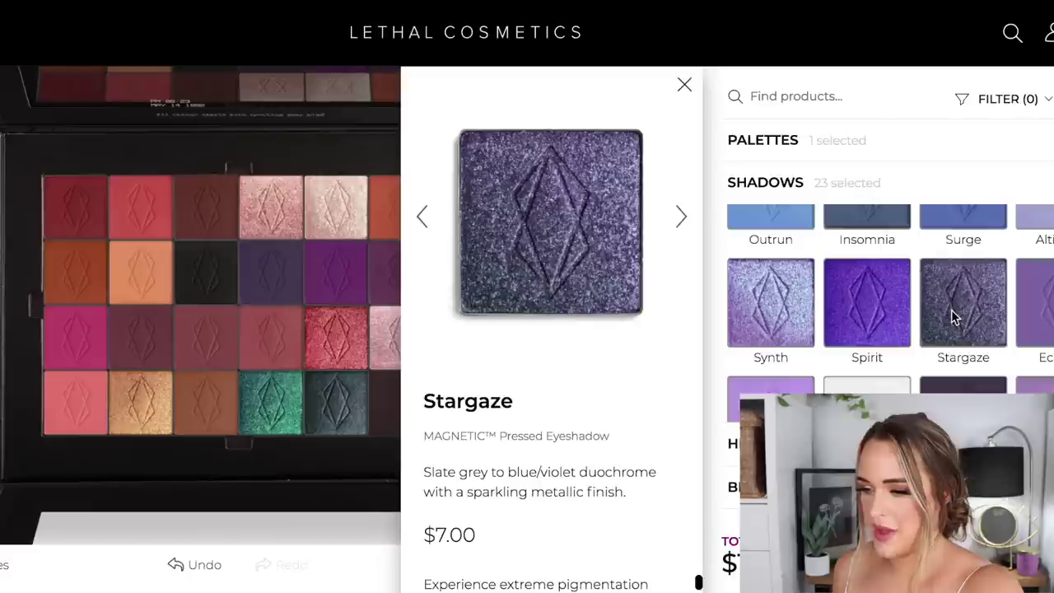
click(950, 310)
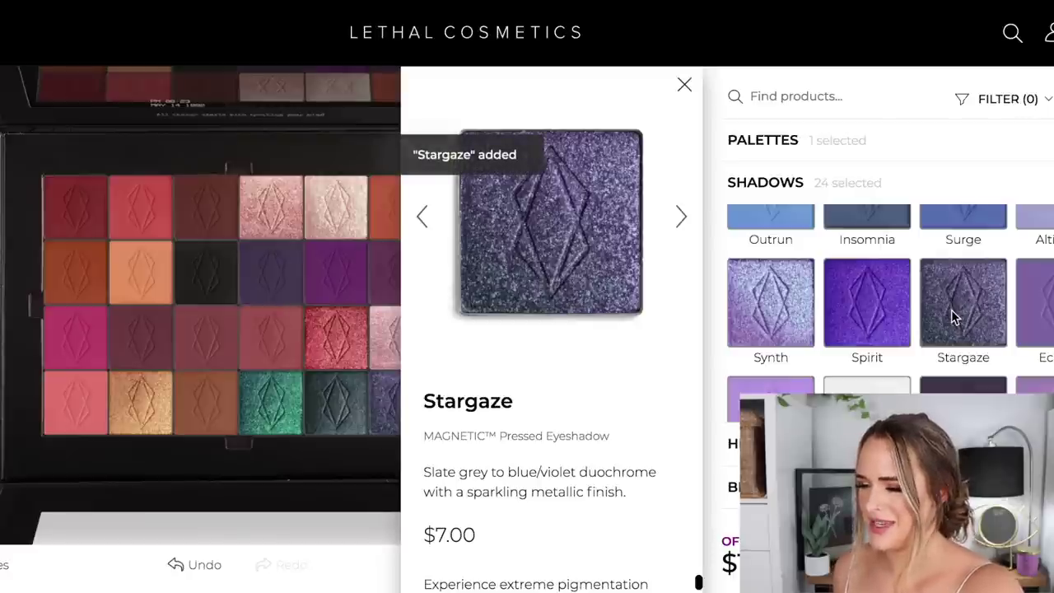
click(684, 85)
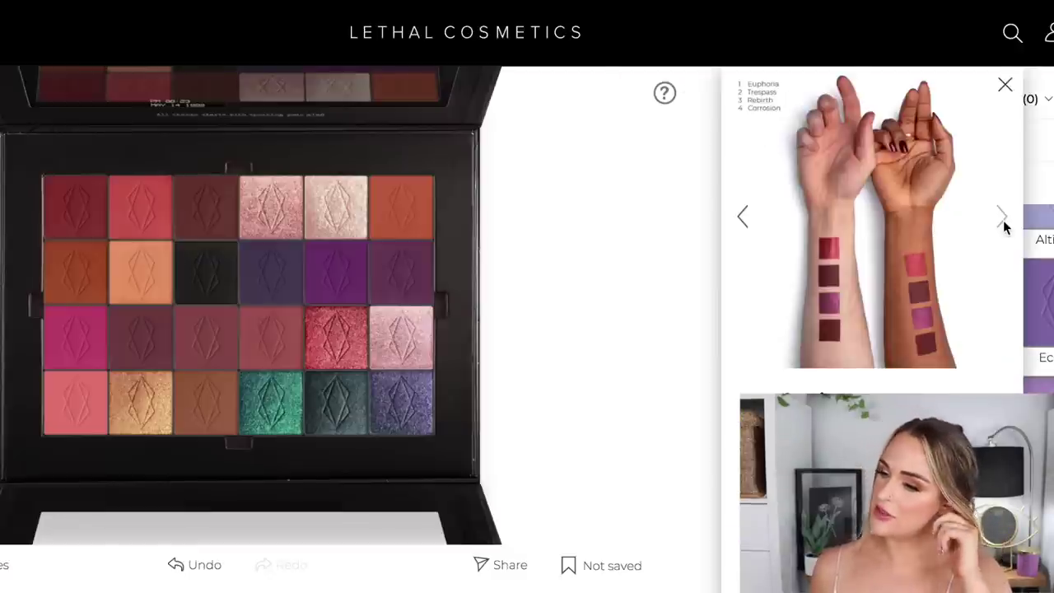
click(1004, 86)
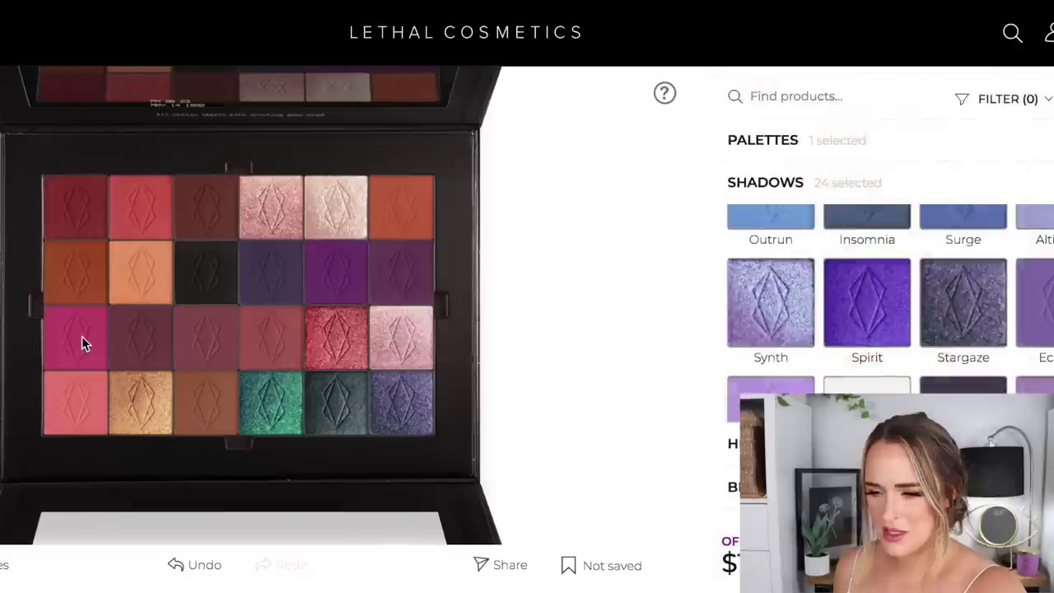
Remove the raspberry Terminus and purple Nightcall shadows from the palette.
click(82, 336)
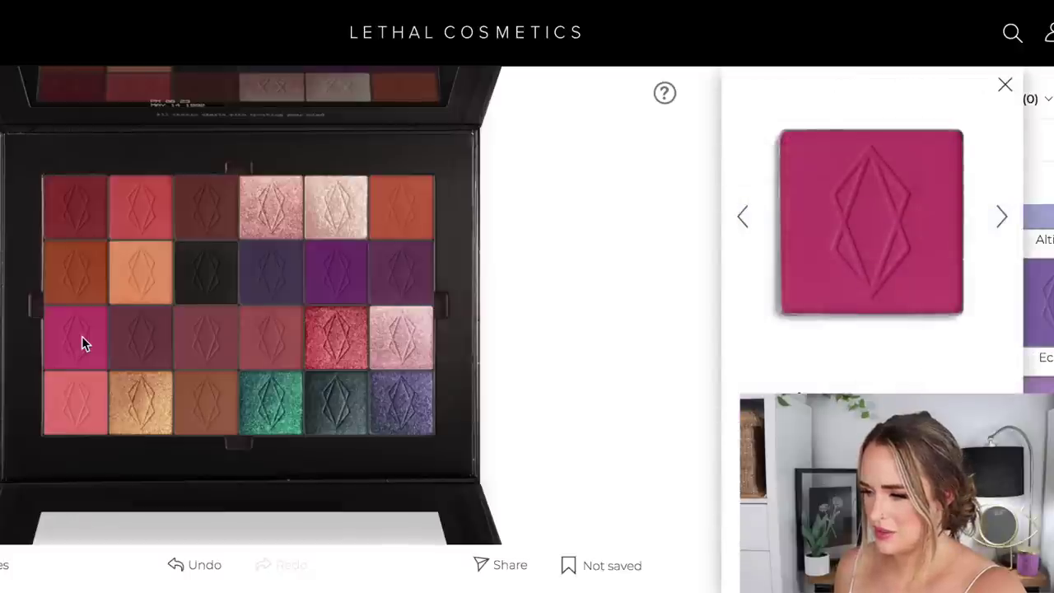
drag(82, 336, 240, 505)
click(338, 274)
drag(338, 272, 241, 517)
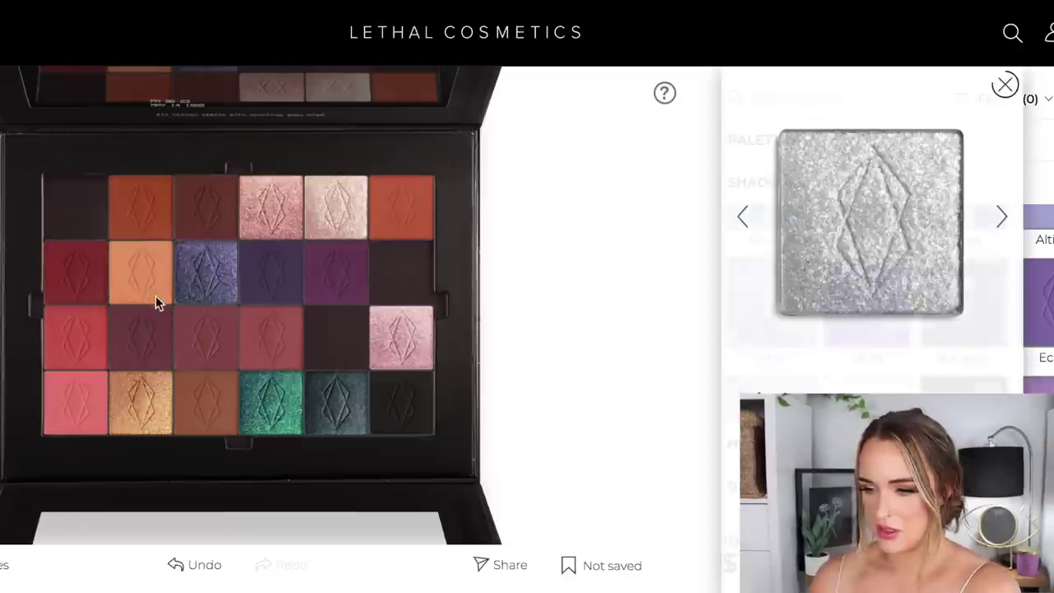
Move Delirium, Spawn and Corrosion to the palette's first, third and last slots, and remove the pale pink shimmer shadow.
drag(139, 269, 91, 211)
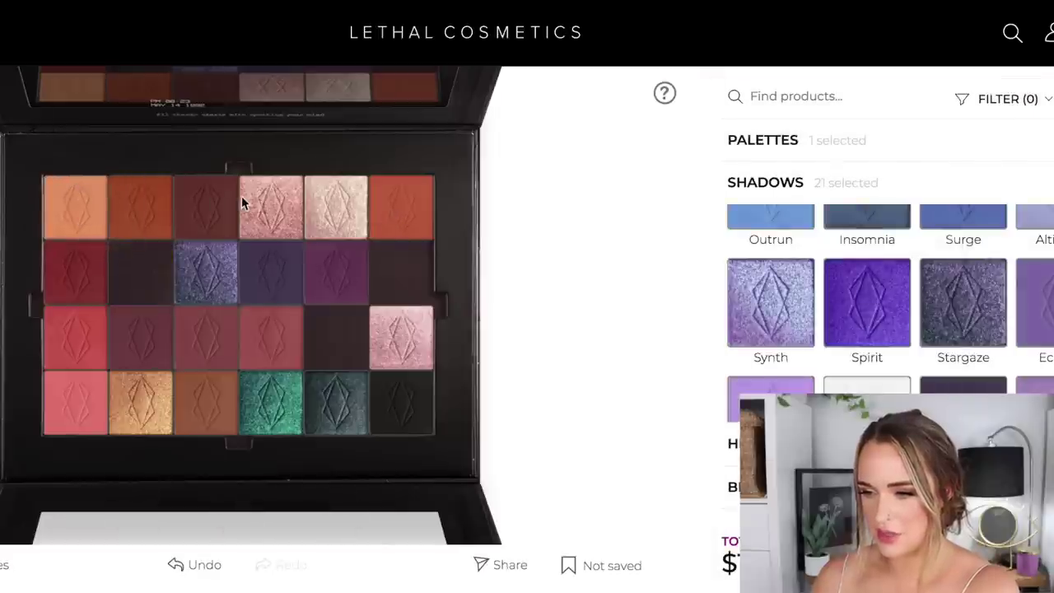
drag(196, 215, 406, 398)
drag(404, 222, 206, 204)
drag(392, 326, 240, 516)
Compare the product photos of the Limbo and Acolyte shadows in the palette's first row.
click(400, 212)
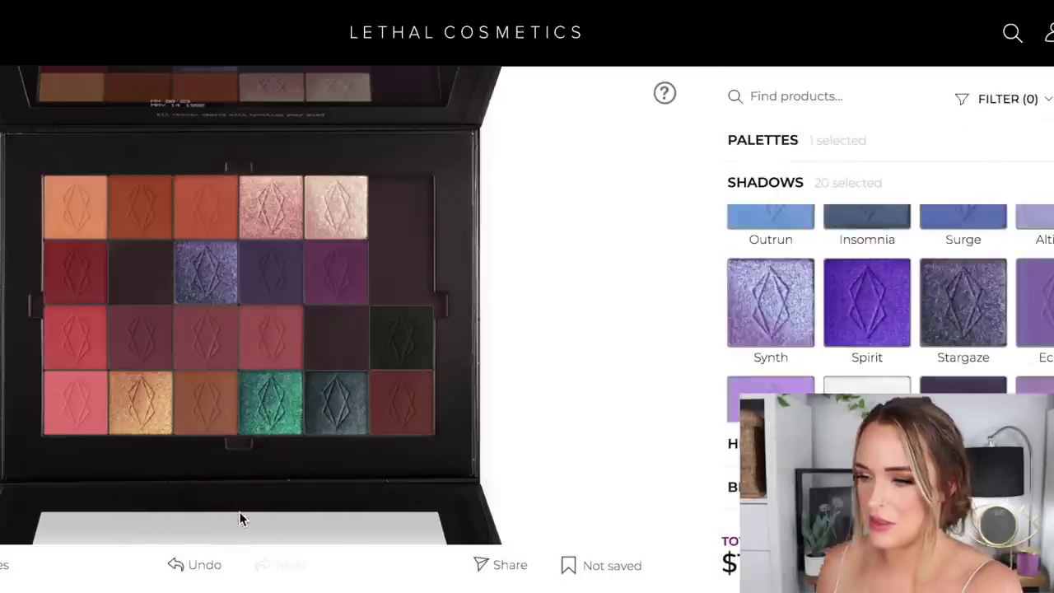
click(339, 219)
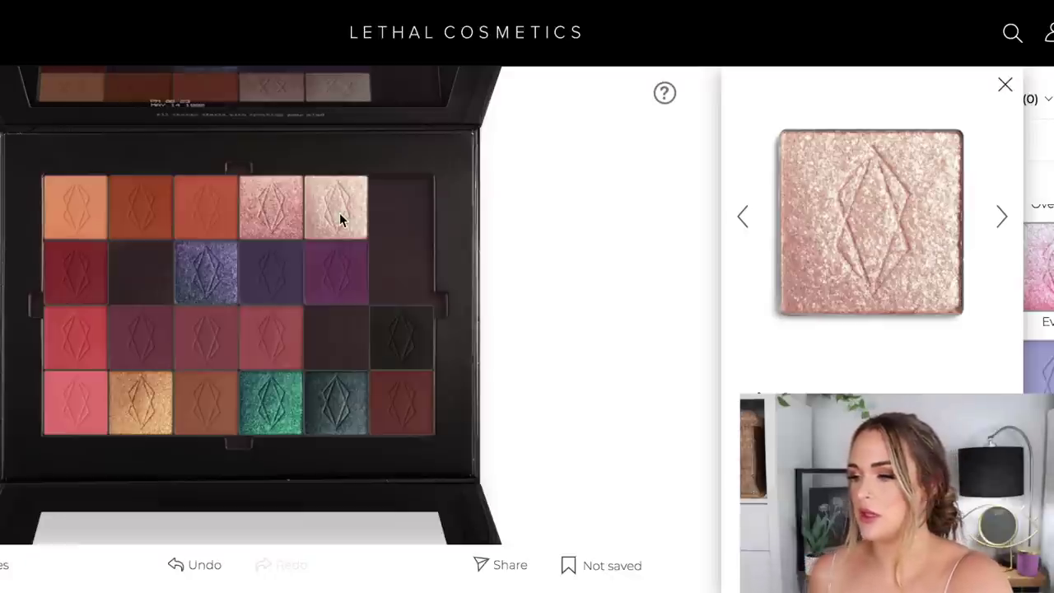
click(250, 198)
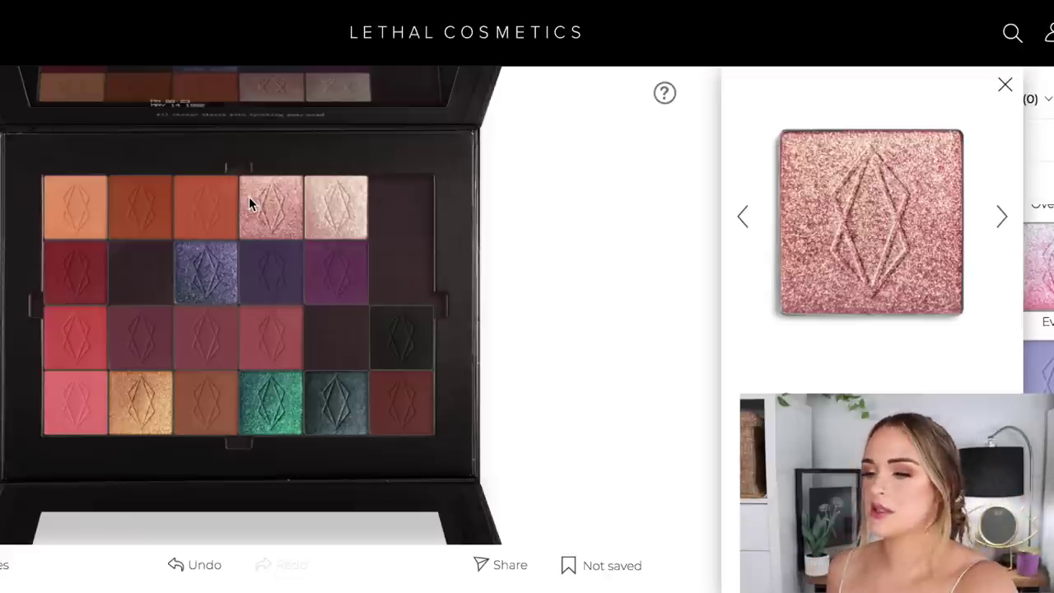
Move the pink and cream shimmer shadows to the last two slots of the first row and remove the black matte shadow.
click(336, 216)
drag(337, 216, 397, 219)
drag(282, 212, 283, 213)
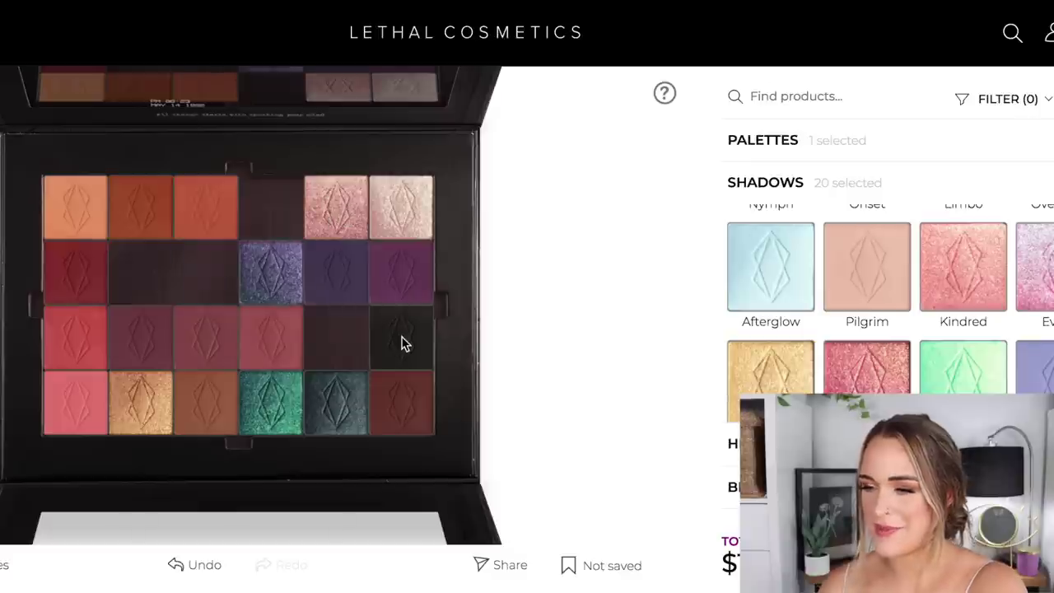
click(404, 344)
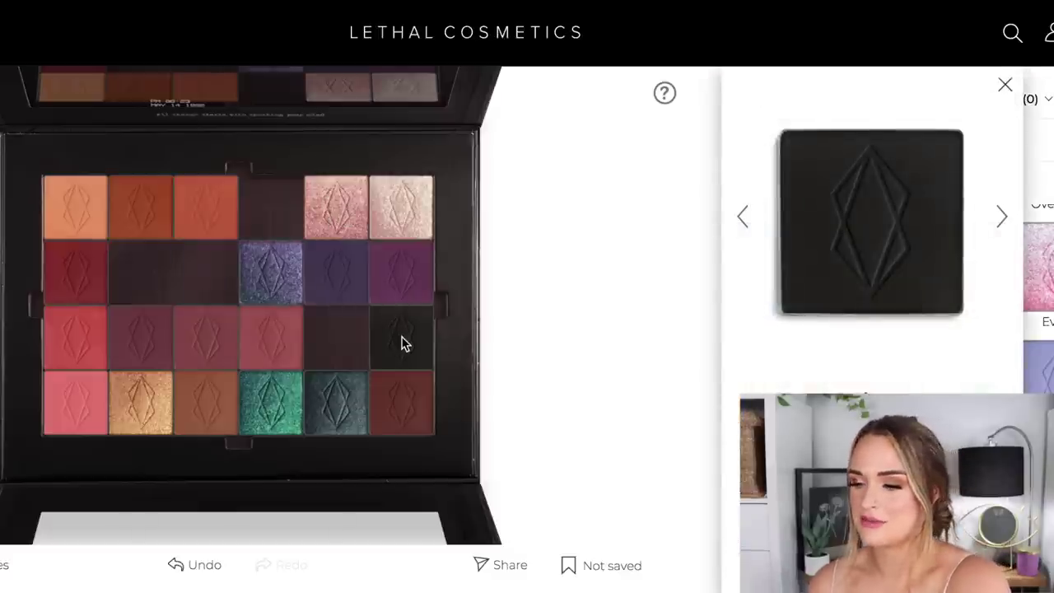
drag(403, 344, 239, 513)
Move the gold shadow to the second slot of row two and the mauve matte to the second slot of row three.
drag(140, 404, 209, 279)
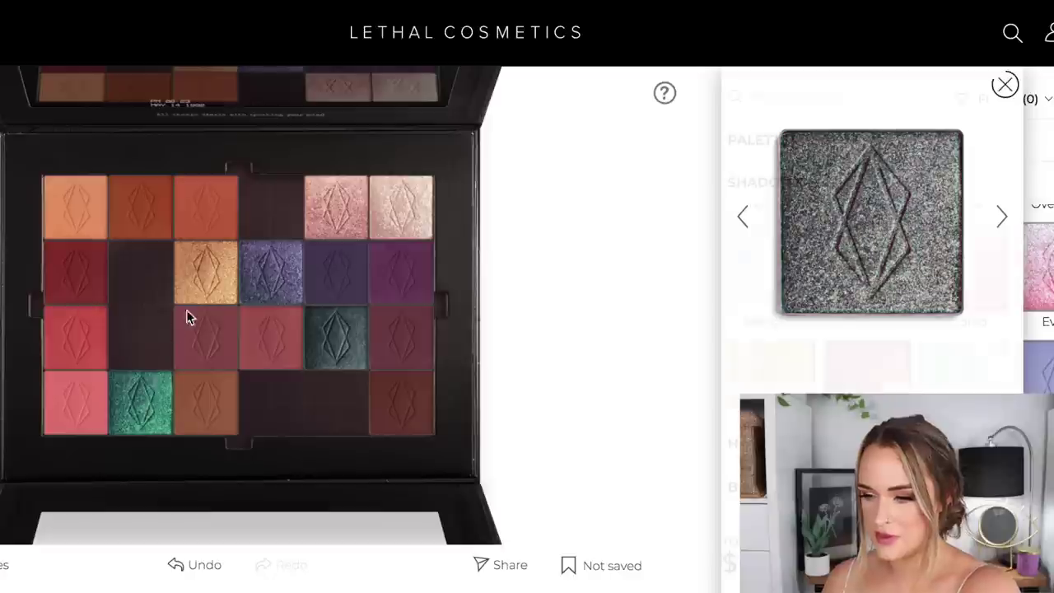
drag(221, 268, 173, 284)
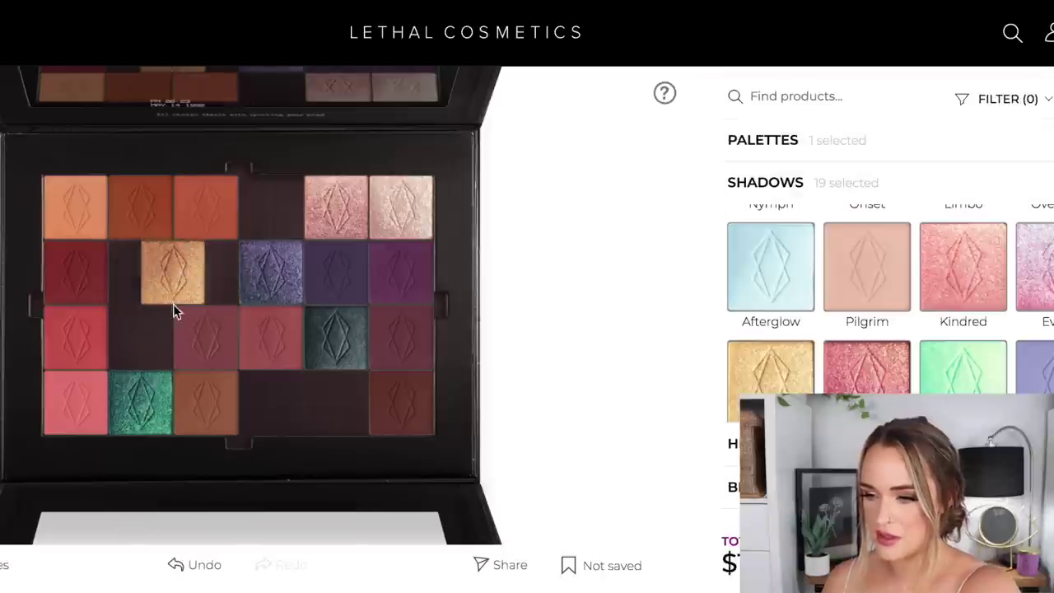
drag(202, 337, 146, 346)
drag(164, 263, 138, 264)
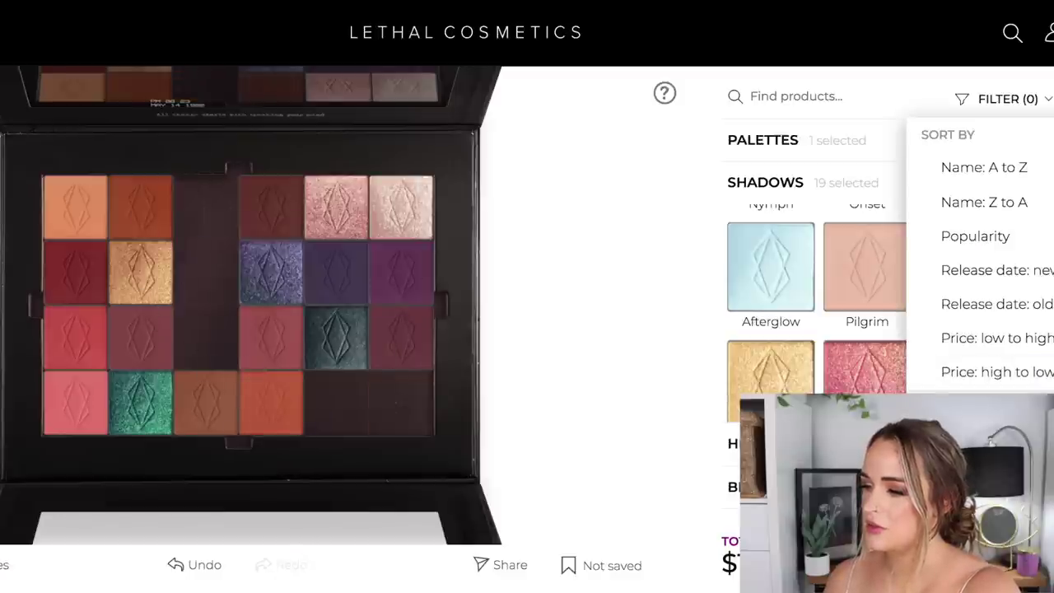
Re-sort the shadow list and fill the last two slots of row four with a bronze shimmer and Rebirth.
click(980, 406)
scroll(854, 332, up, 10)
click(853, 331)
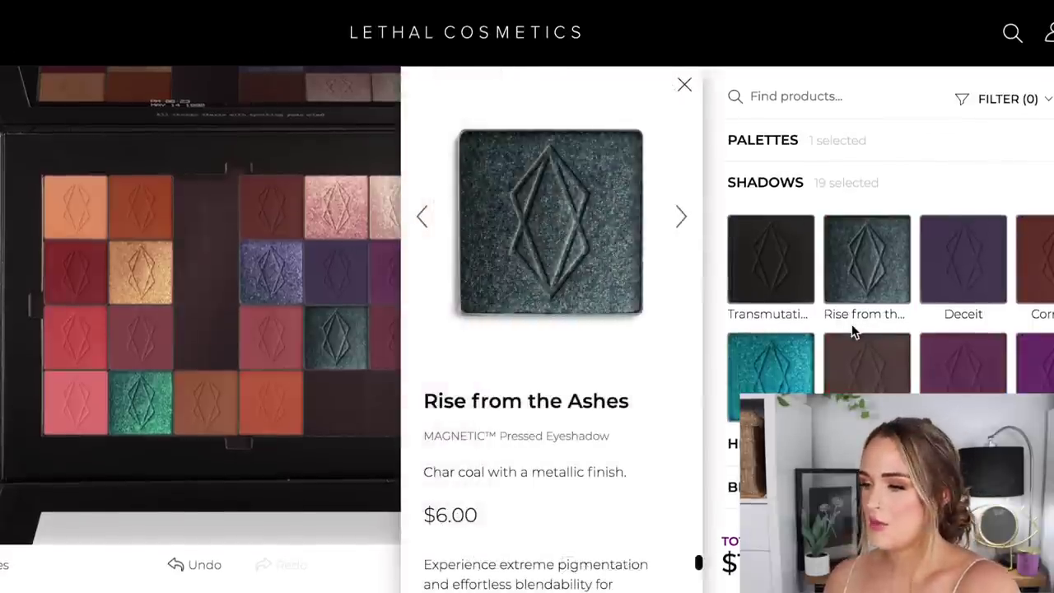
click(719, 286)
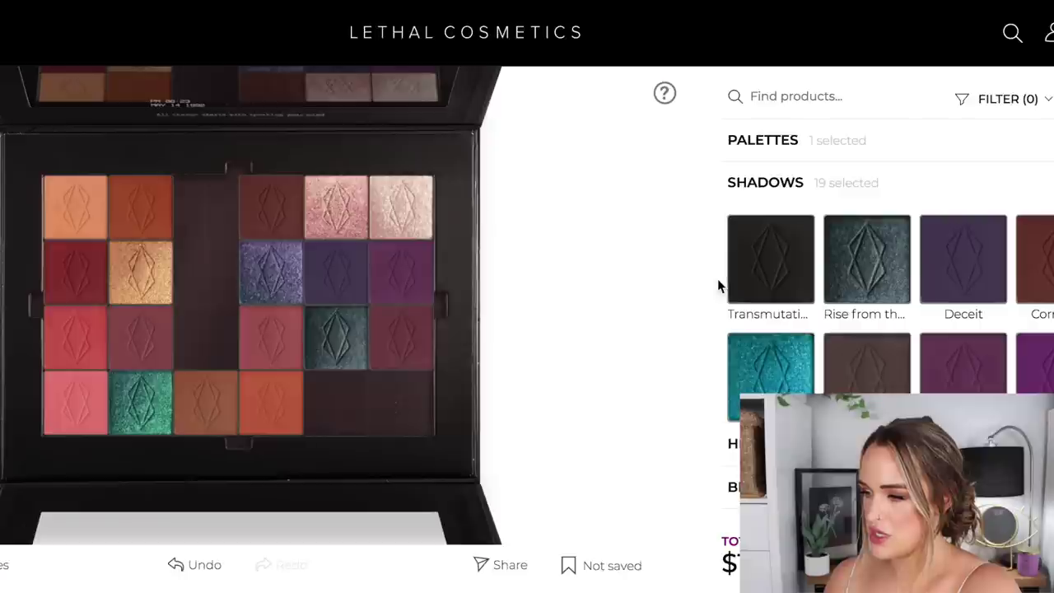
scroll(905, 313, down, 3)
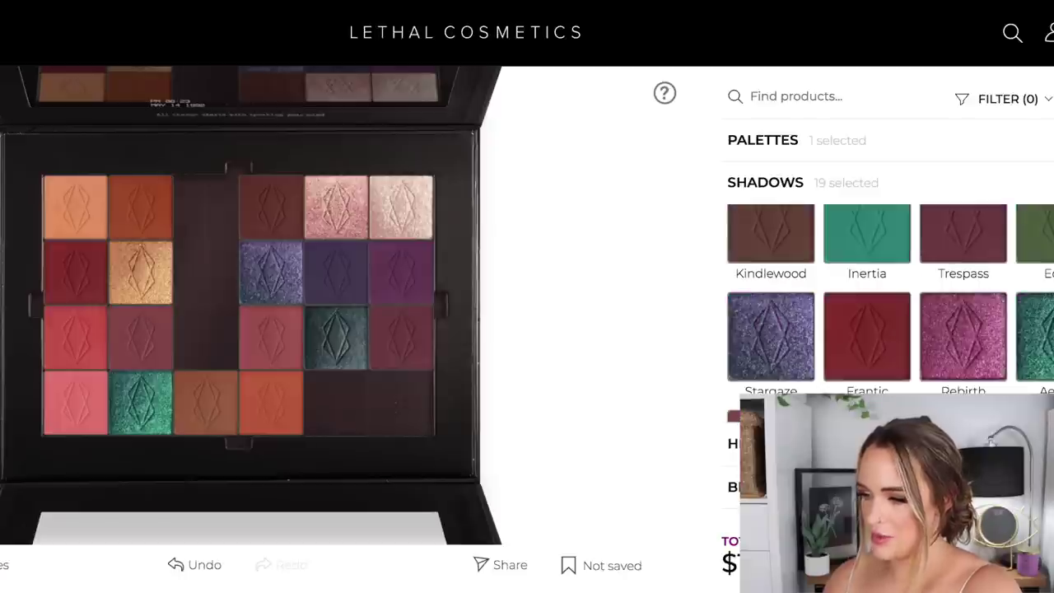
click(959, 330)
drag(957, 330, 404, 401)
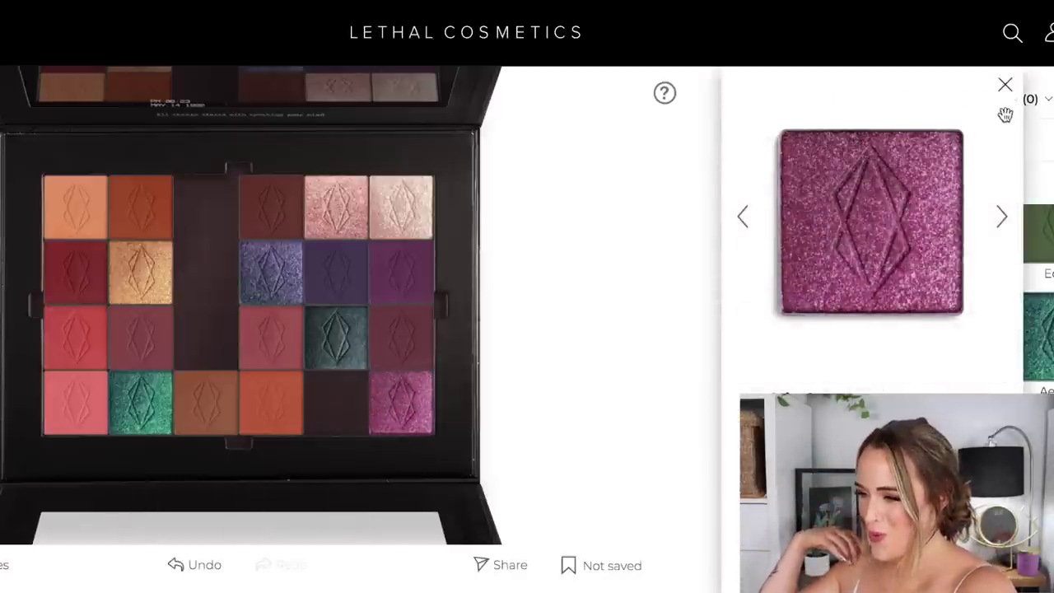
click(1005, 87)
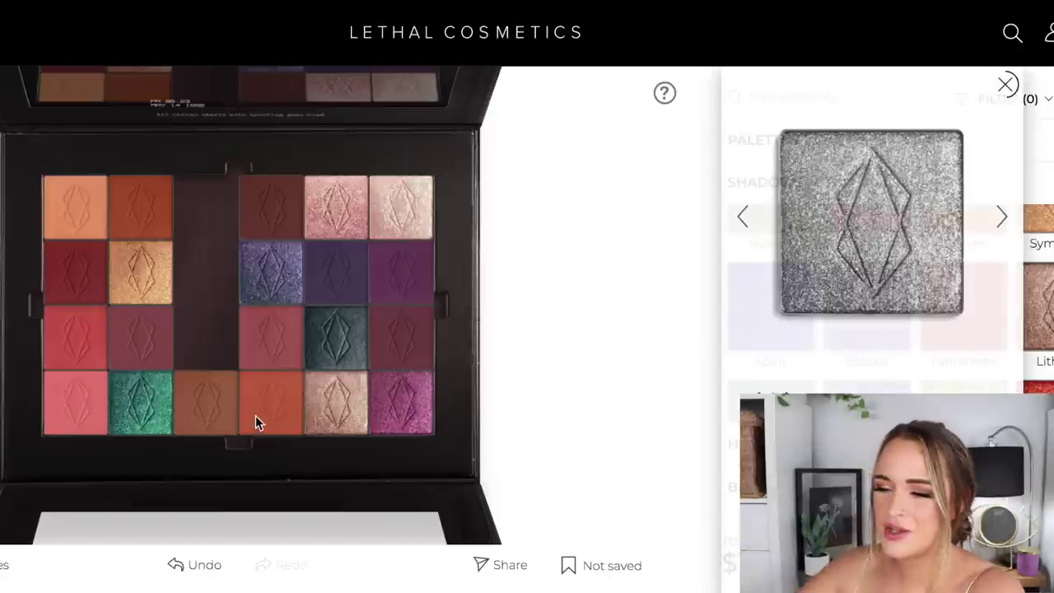
Remove the orange shadow from row four and the coral red shadow from row three.
click(256, 416)
drag(269, 405, 240, 517)
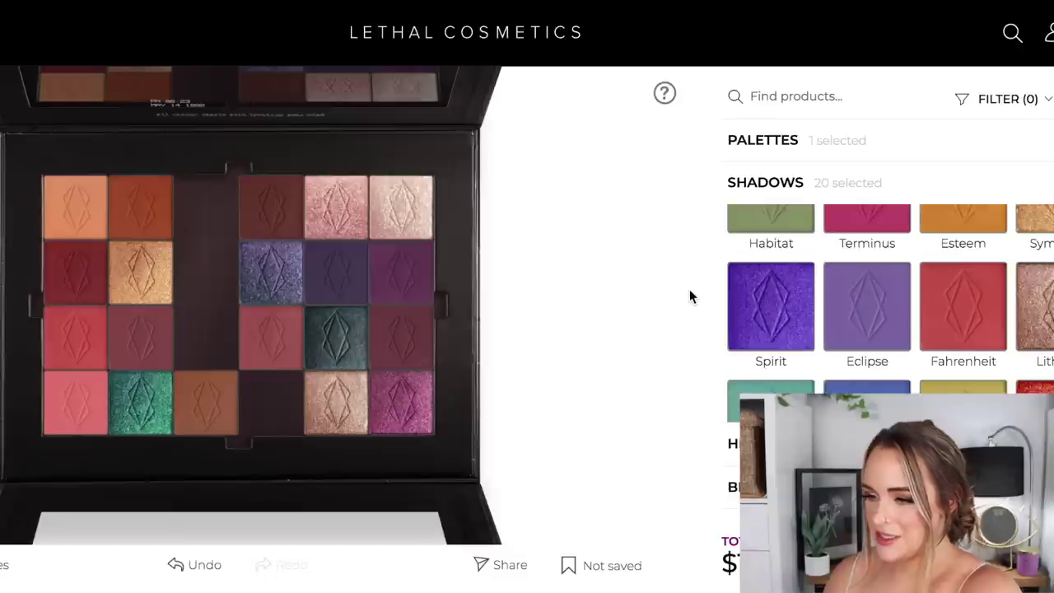
drag(74, 337, 235, 512)
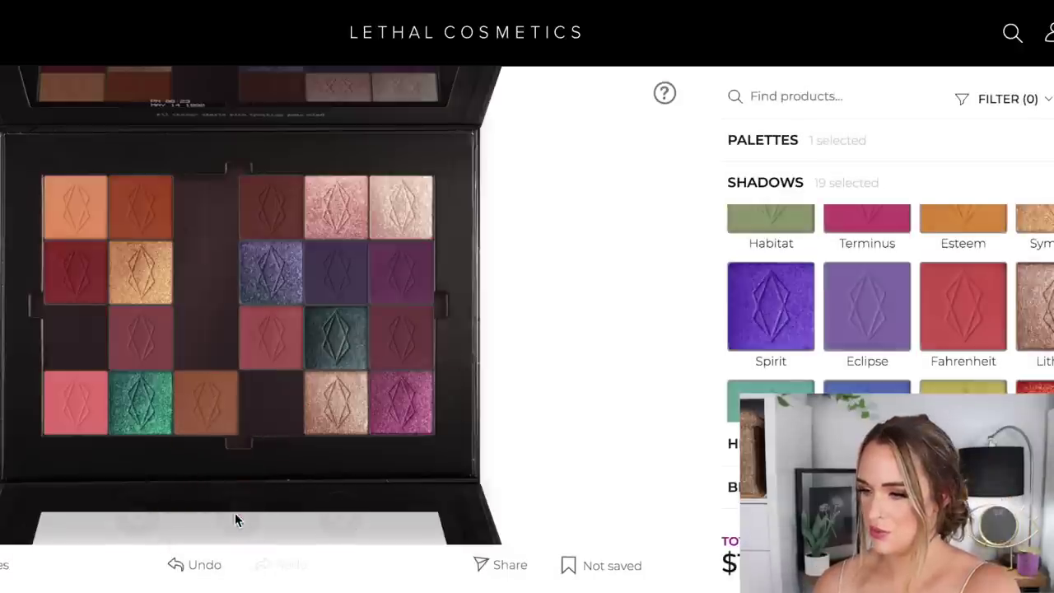
Filter the shadow list by tone to leave out the neutrals and browse the remaining shades.
click(993, 99)
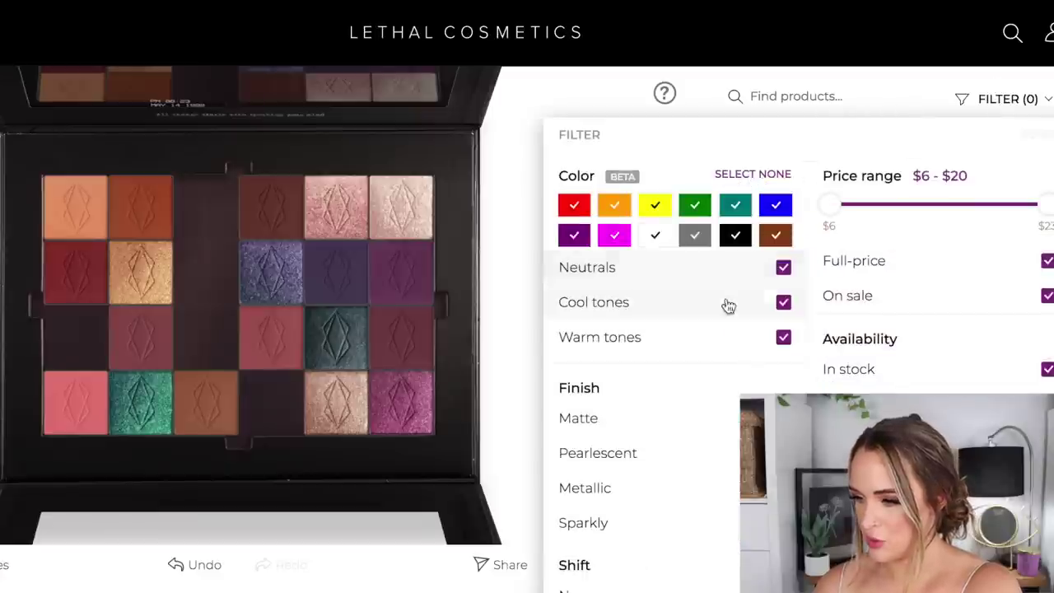
click(784, 268)
scroll(912, 275, up, 1)
scroll(912, 275, down, 7)
scroll(913, 275, up, 7)
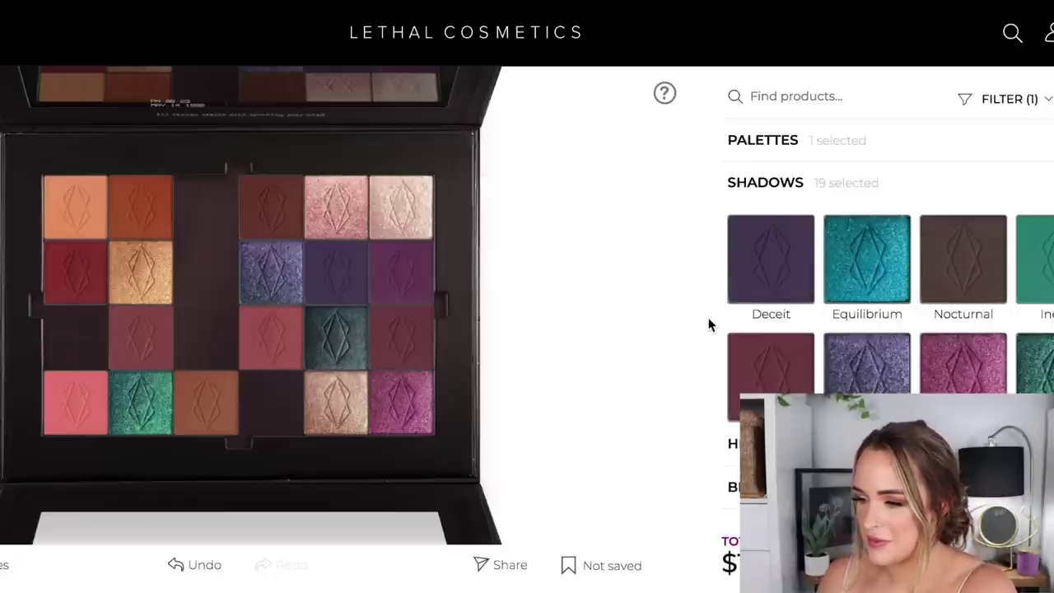
Add two muted pink mattes to the third slot of row three and the fourth slot of row four.
click(761, 280)
click(884, 252)
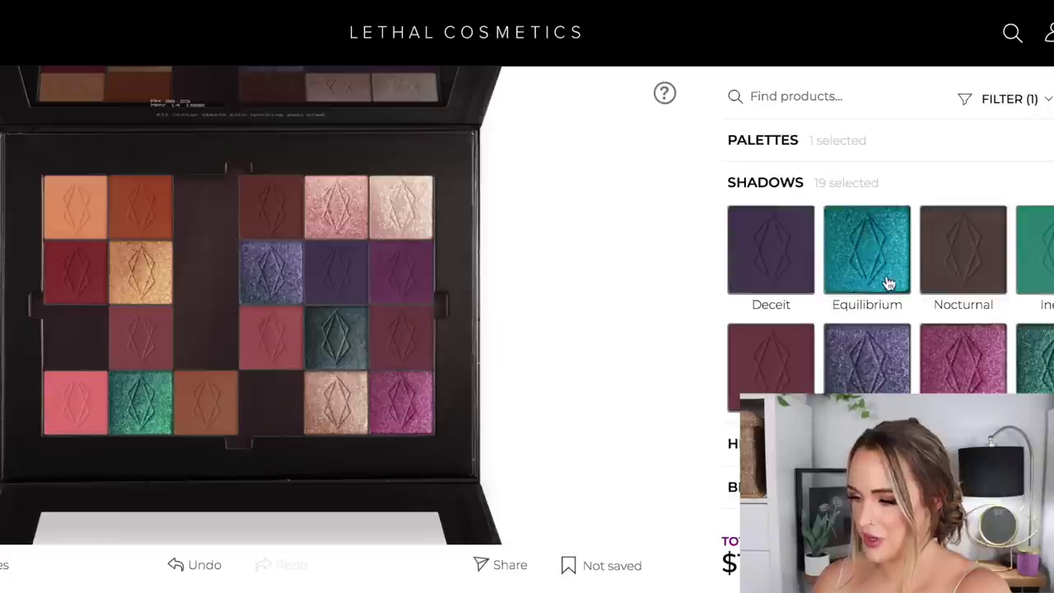
click(199, 335)
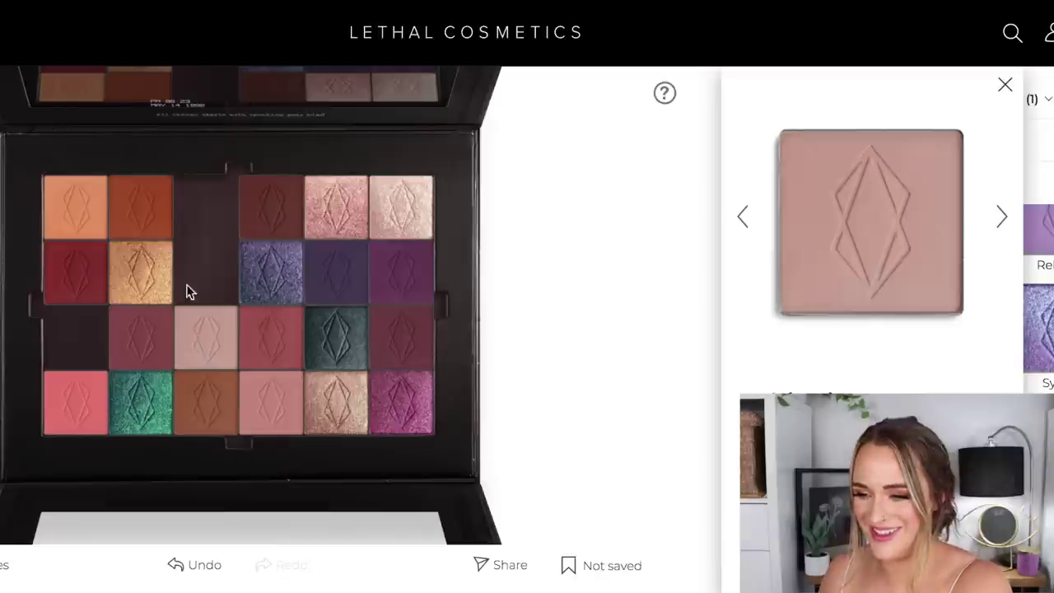
Remove the peach, burnt orange and coral pink shadows and regroup the dark red, gold, mauve and teal shadows in the first column.
click(160, 207)
drag(189, 214, 204, 212)
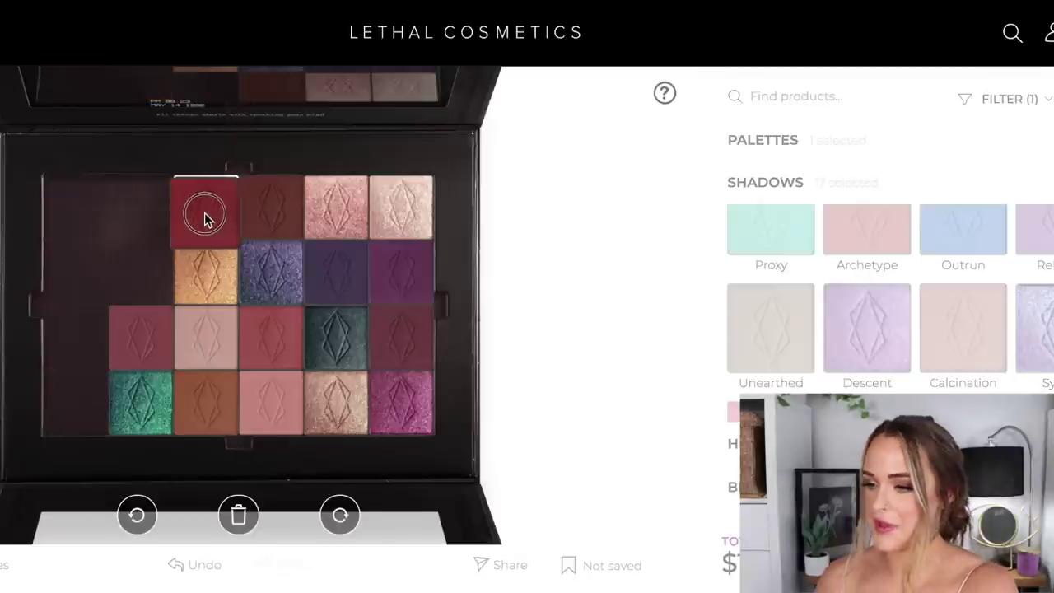
click(204, 212)
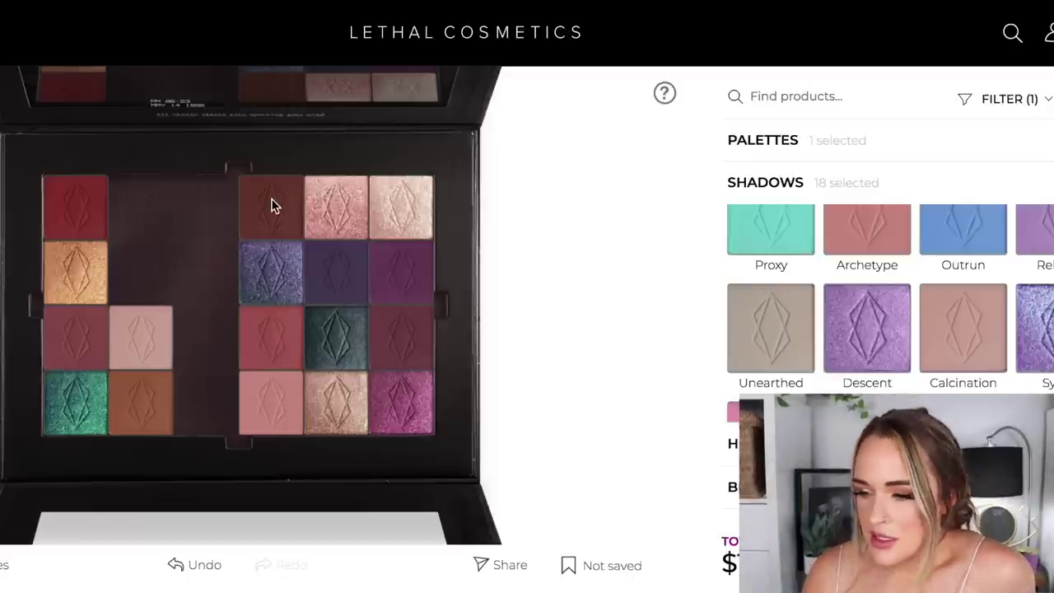
Arrange the palette's last three columns into rows of pale shimmers, pink-to-brown mattes, purple-to-plum mattes and deep metallics.
drag(274, 205, 341, 339)
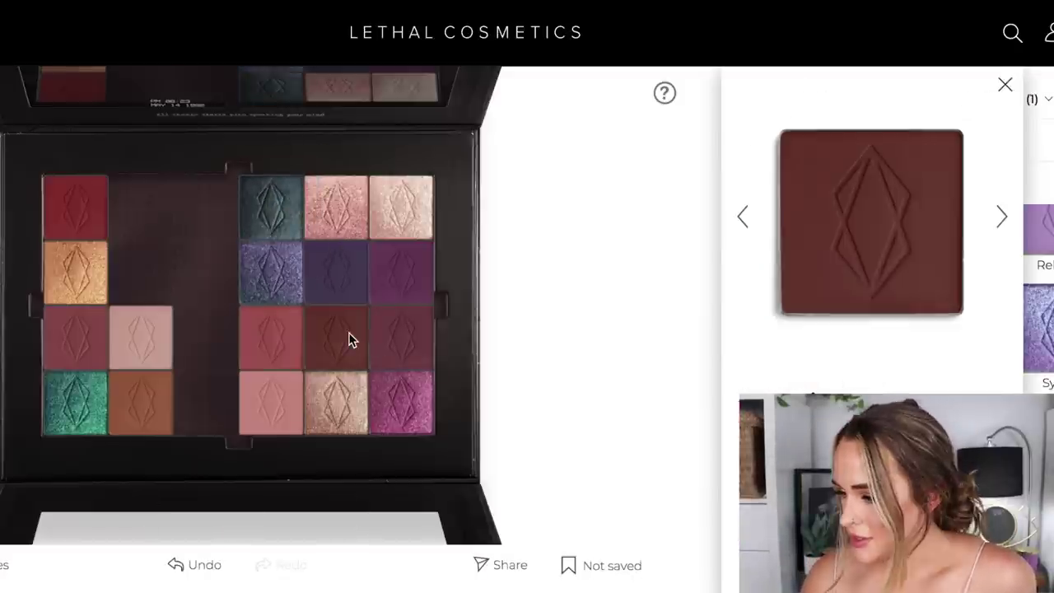
click(419, 344)
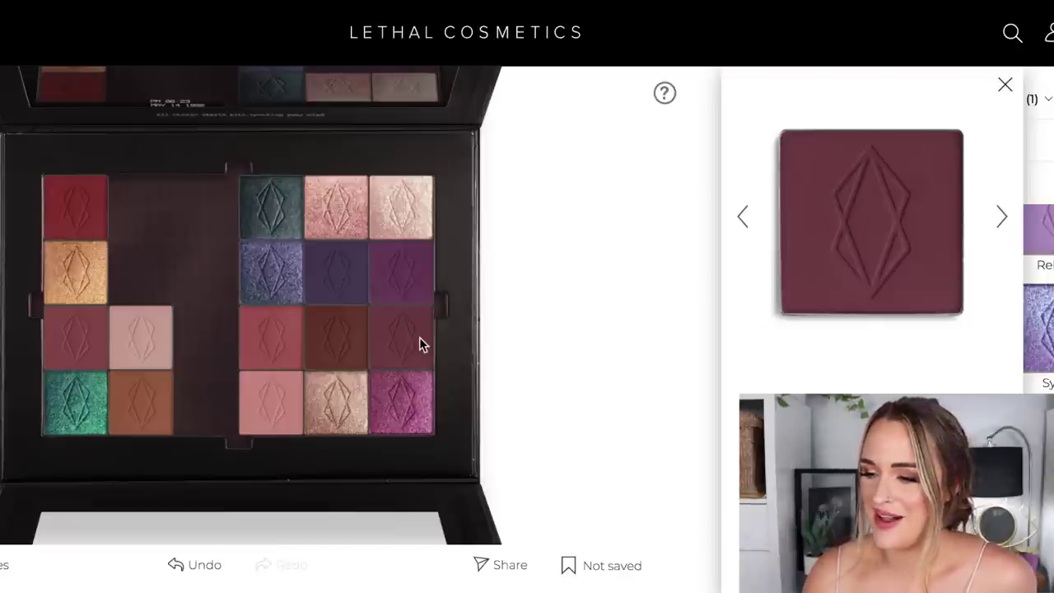
click(419, 344)
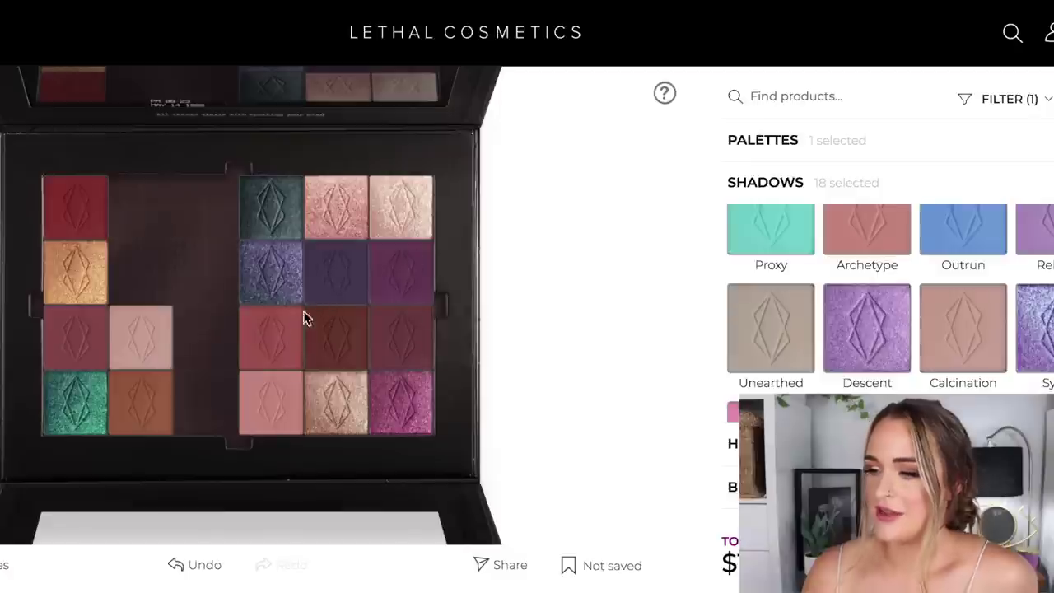
click(274, 330)
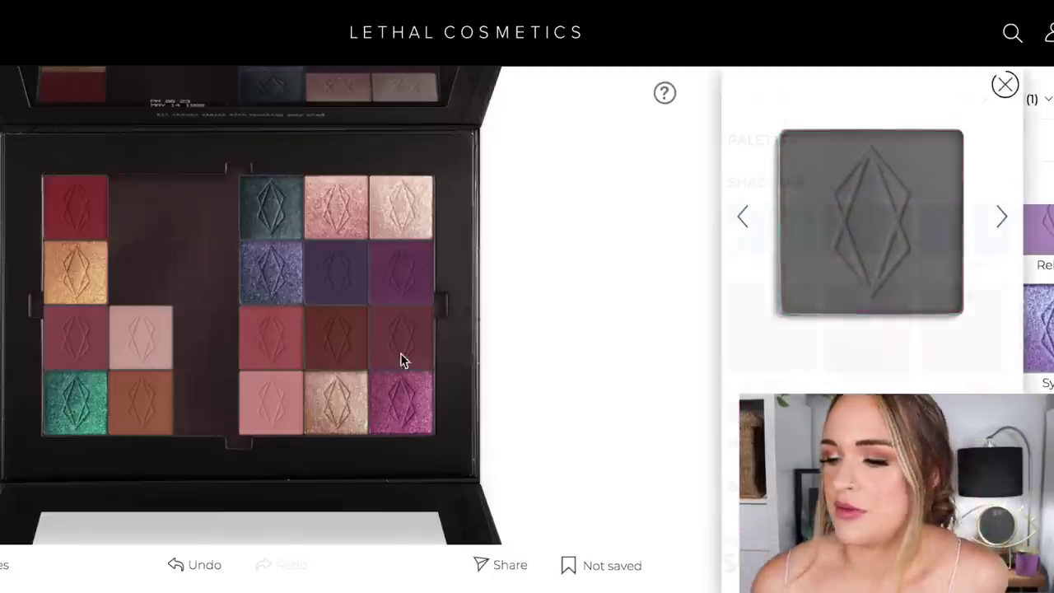
click(399, 331)
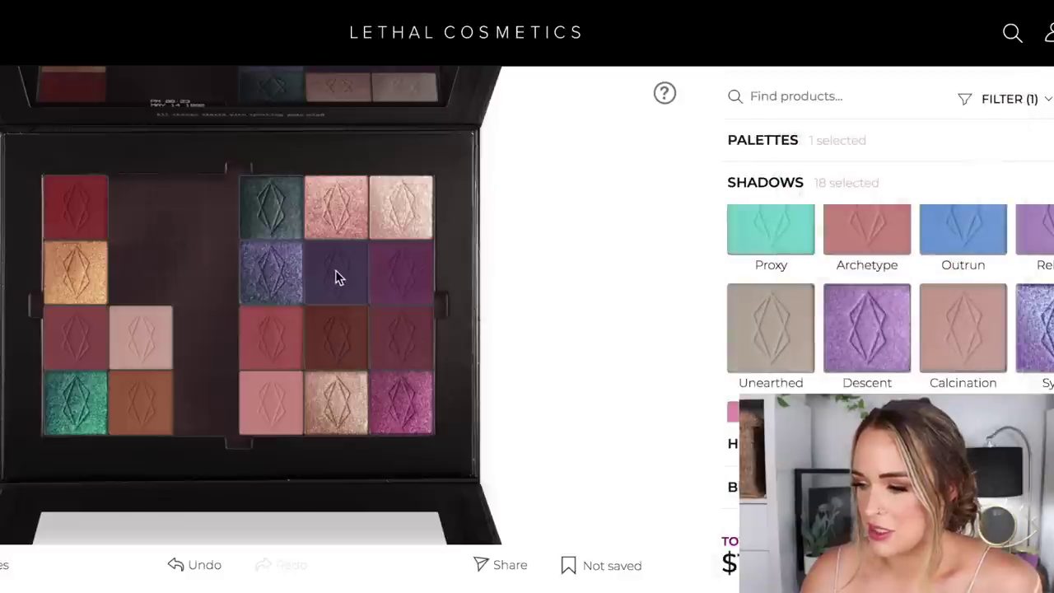
click(409, 200)
click(401, 210)
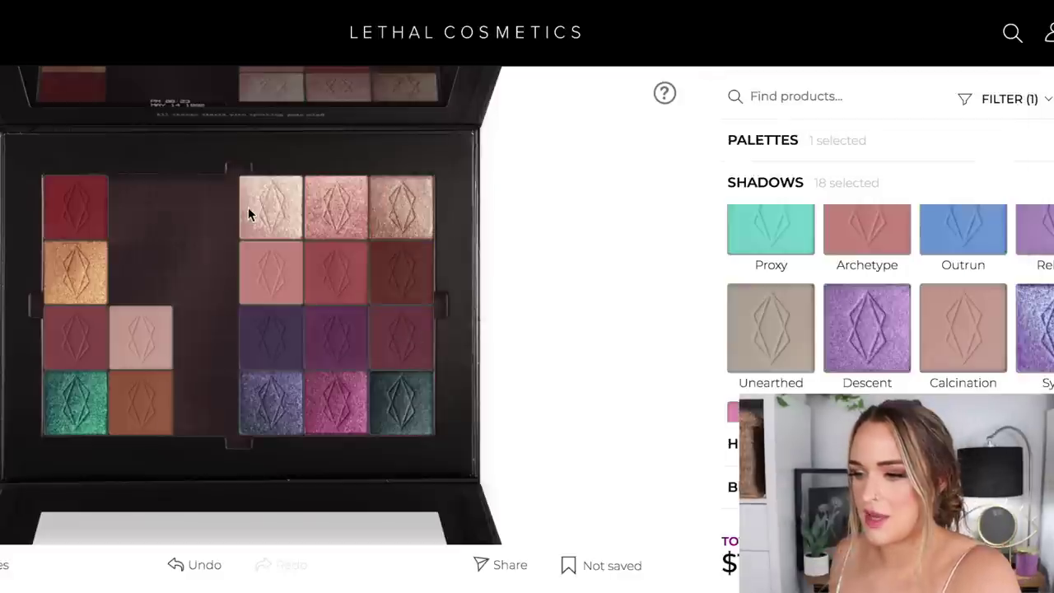
Review the product photos of the three first-row shimmers and compare the pink, rose and mauve mattes.
click(249, 206)
click(341, 205)
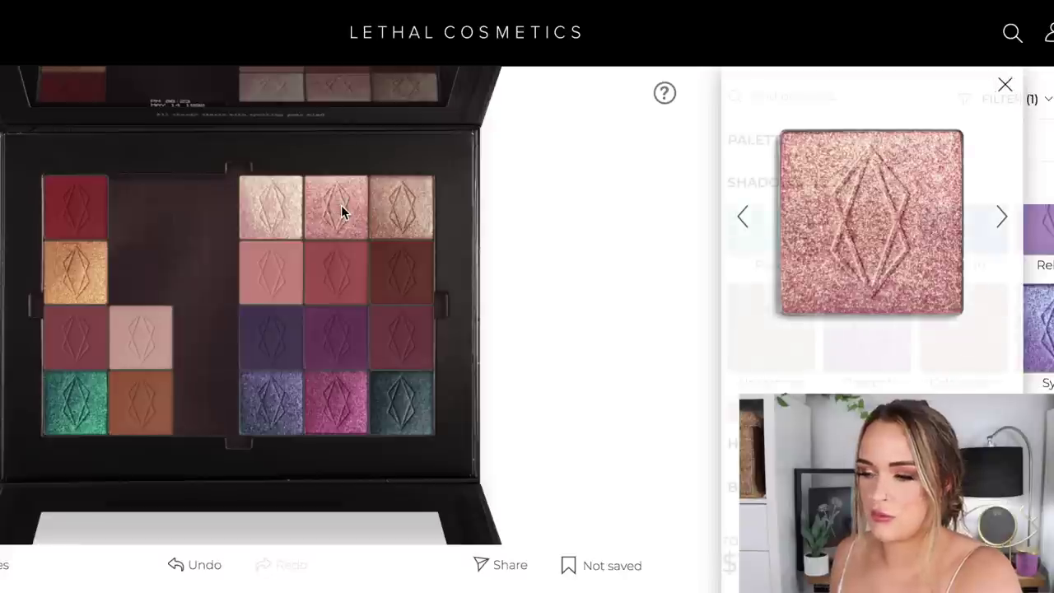
click(401, 207)
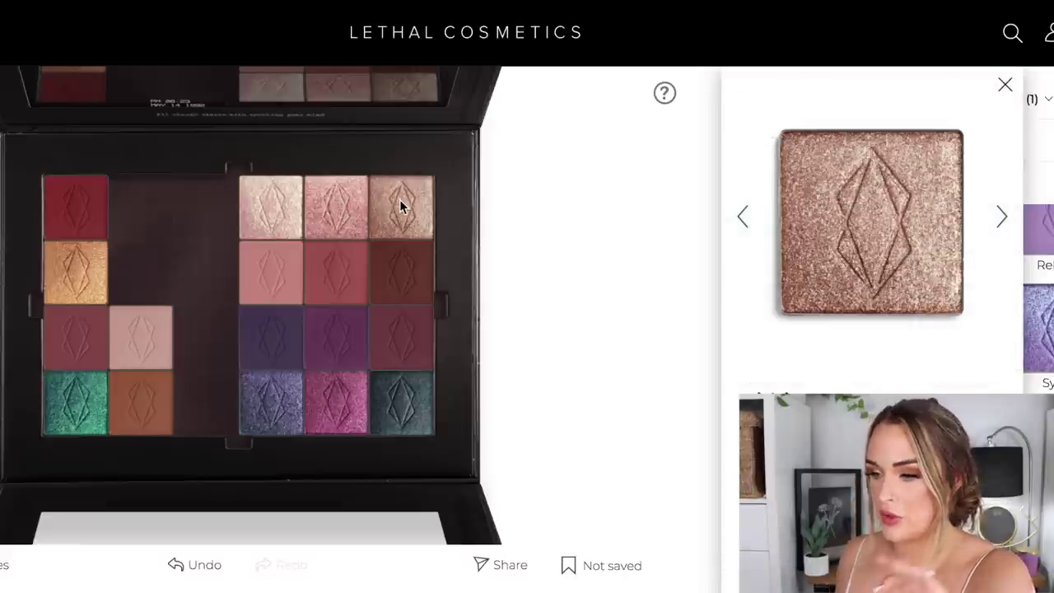
click(274, 286)
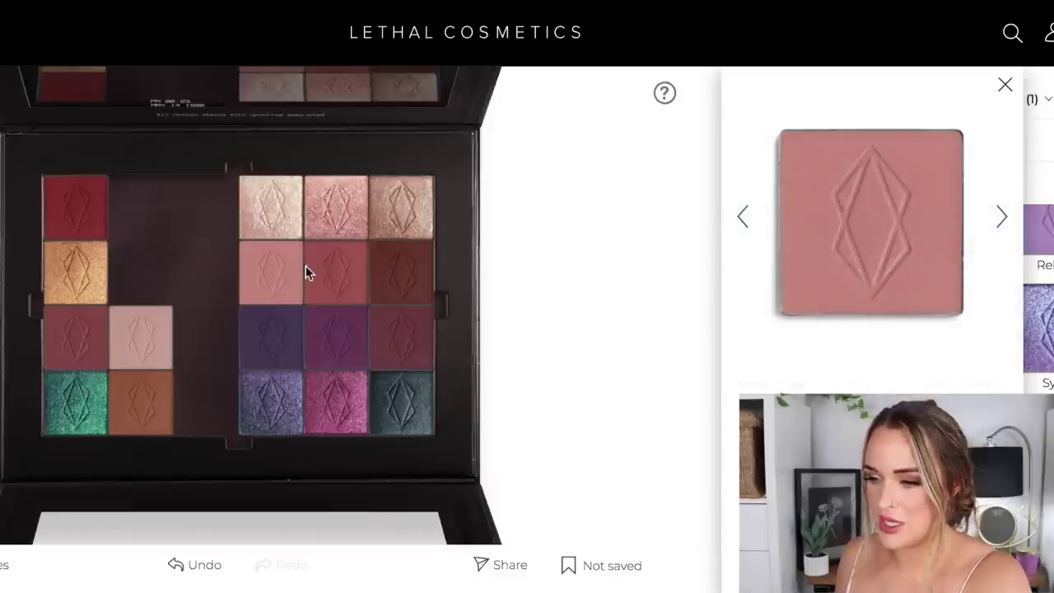
click(334, 264)
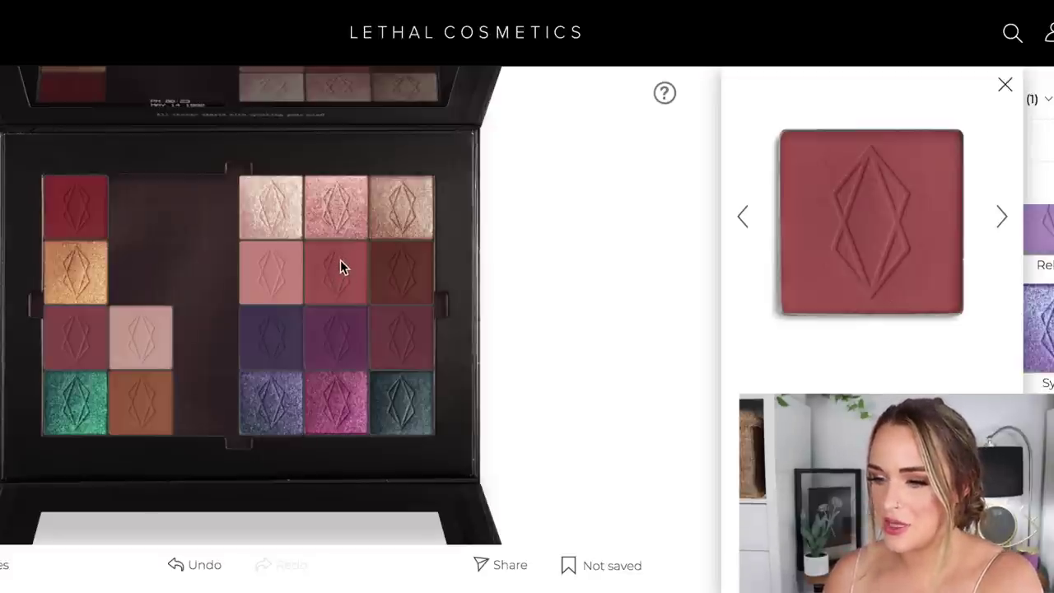
click(55, 346)
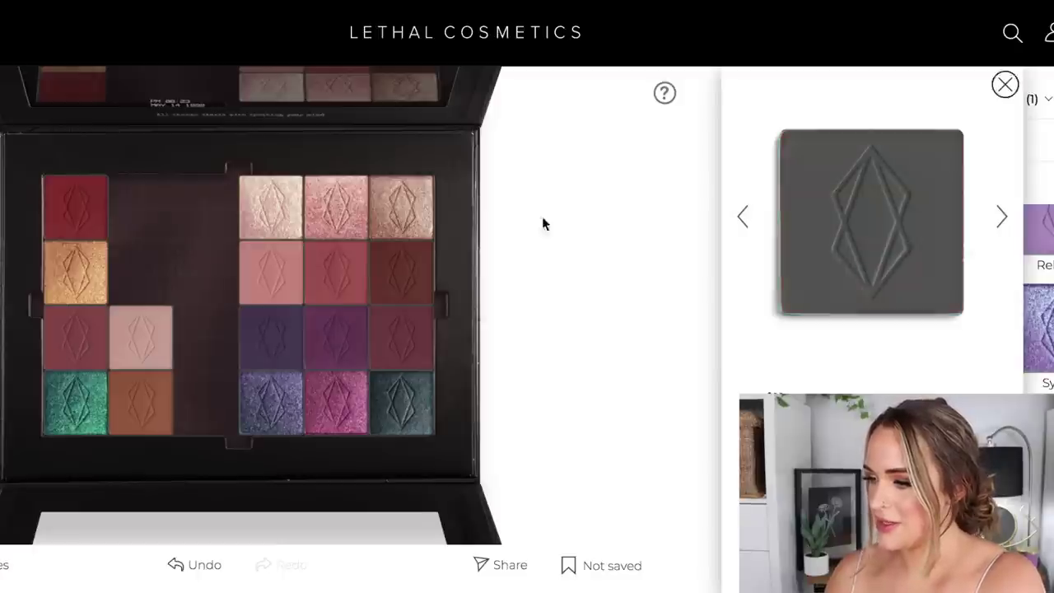
click(1001, 219)
Review the product photos of the dark brown, plum, purple and deep blue mattes and of Rise from the Ashes.
click(404, 272)
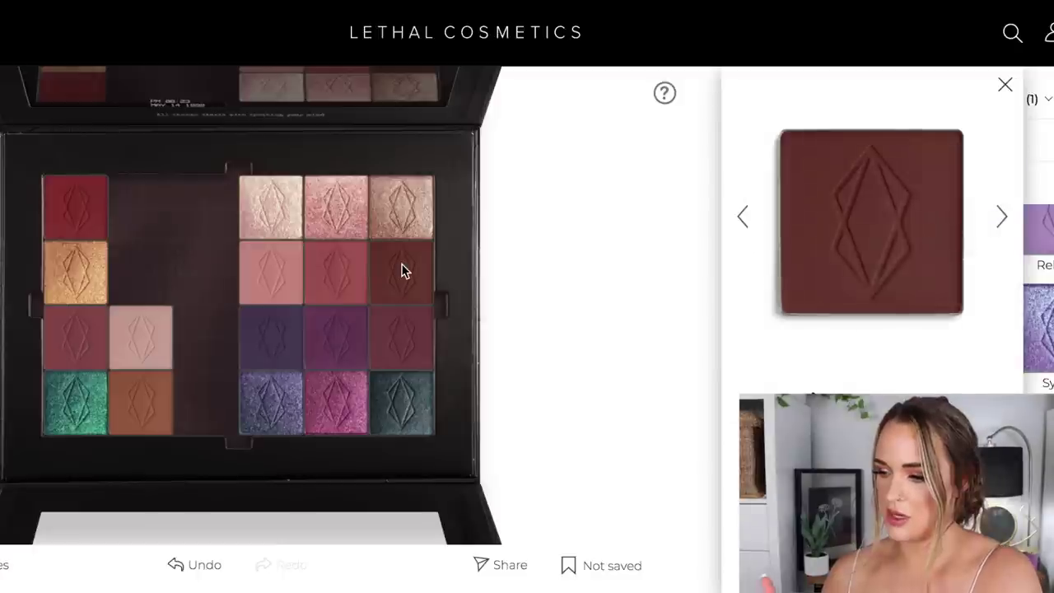
key(Escape)
click(412, 341)
click(325, 352)
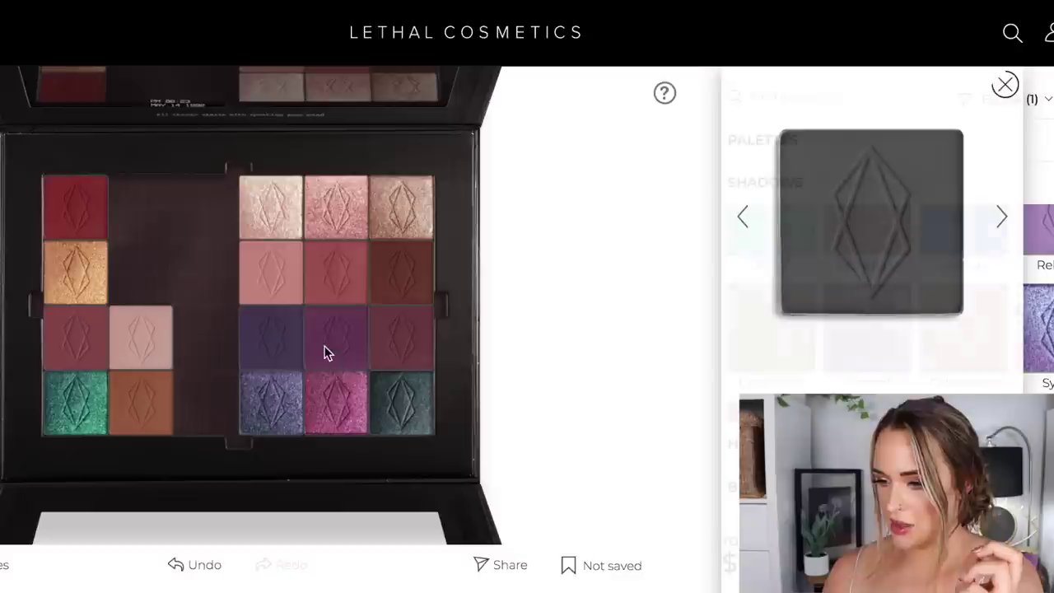
click(271, 341)
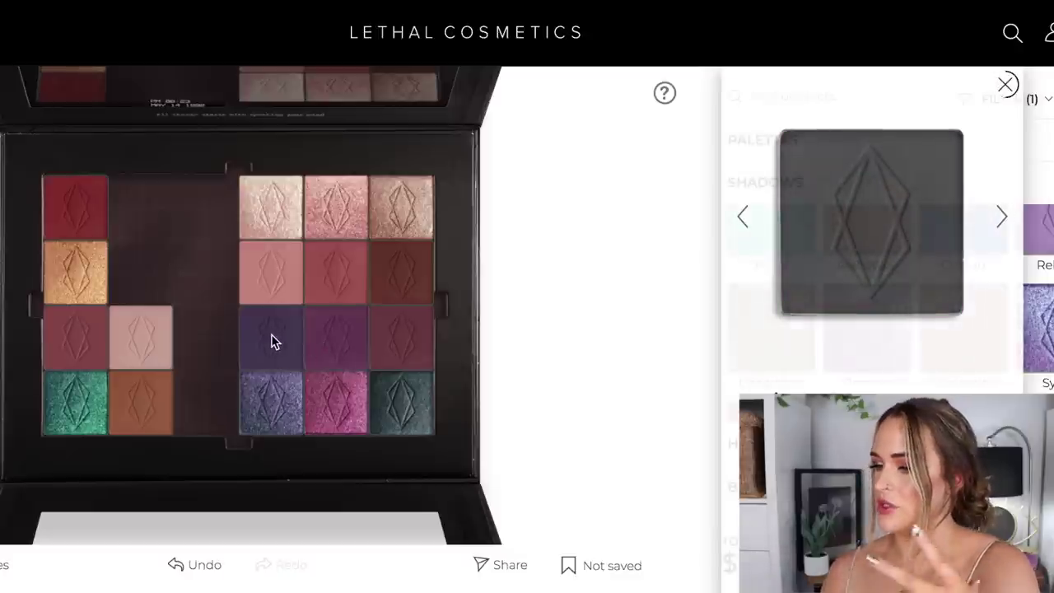
click(401, 424)
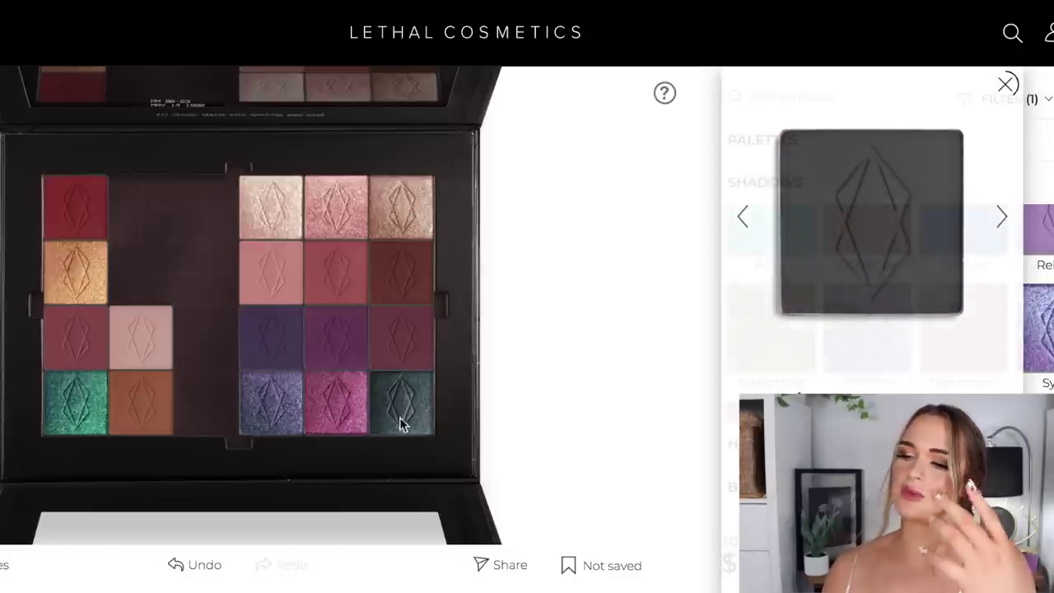
Remove the leftover shadows from the first two columns and switch the palette to the 12-slot Gridlock.
click(223, 322)
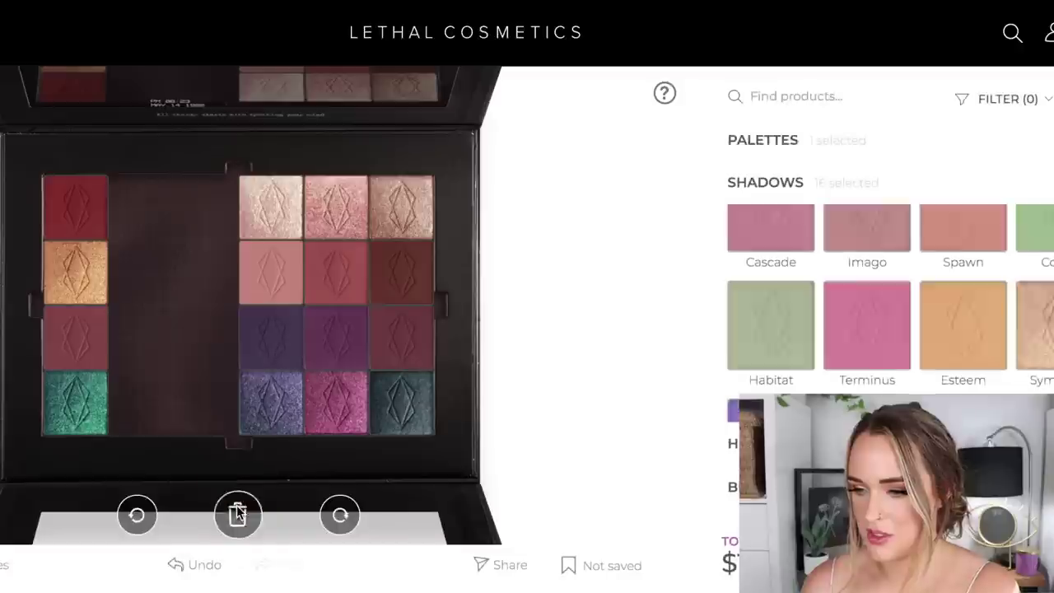
drag(74, 192, 238, 515)
drag(76, 287, 238, 514)
drag(70, 340, 238, 513)
drag(71, 400, 238, 514)
click(1024, 244)
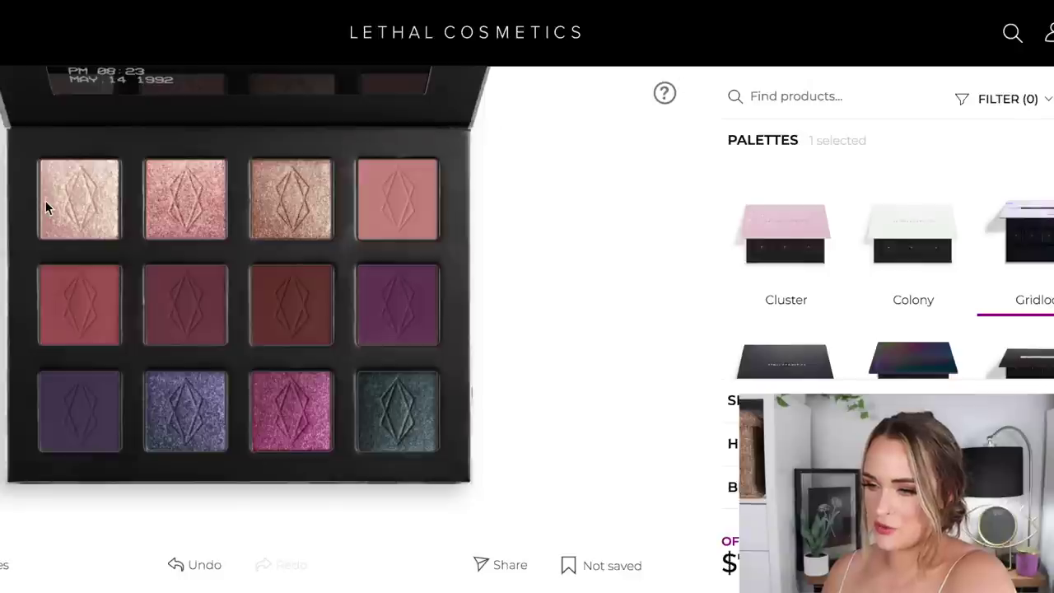
Review the product photos of the pale shimmer, Rise from the Ashes, and the deep blue and brick red mattes.
click(88, 223)
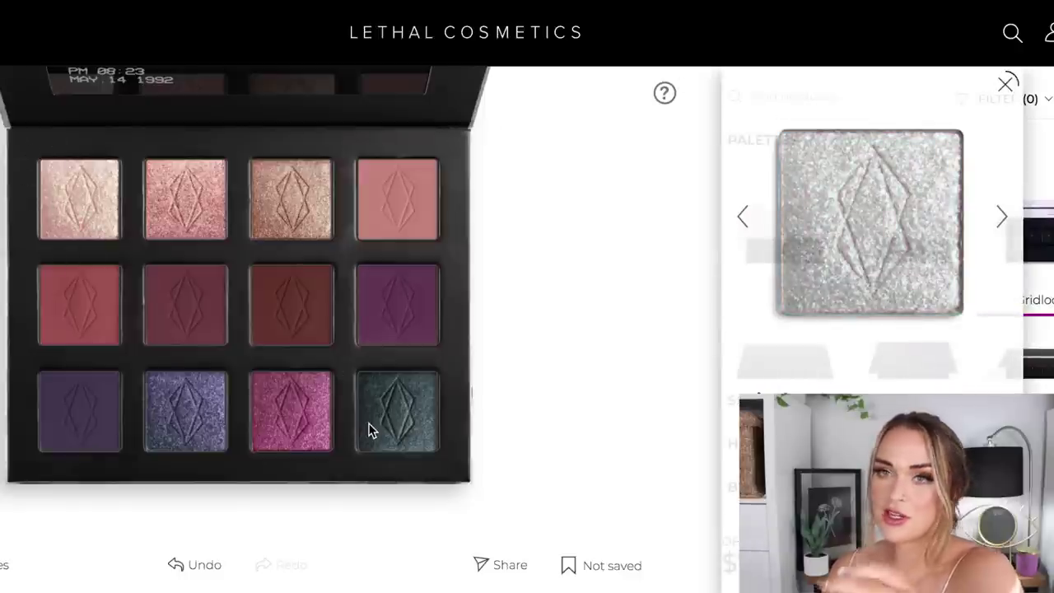
click(370, 430)
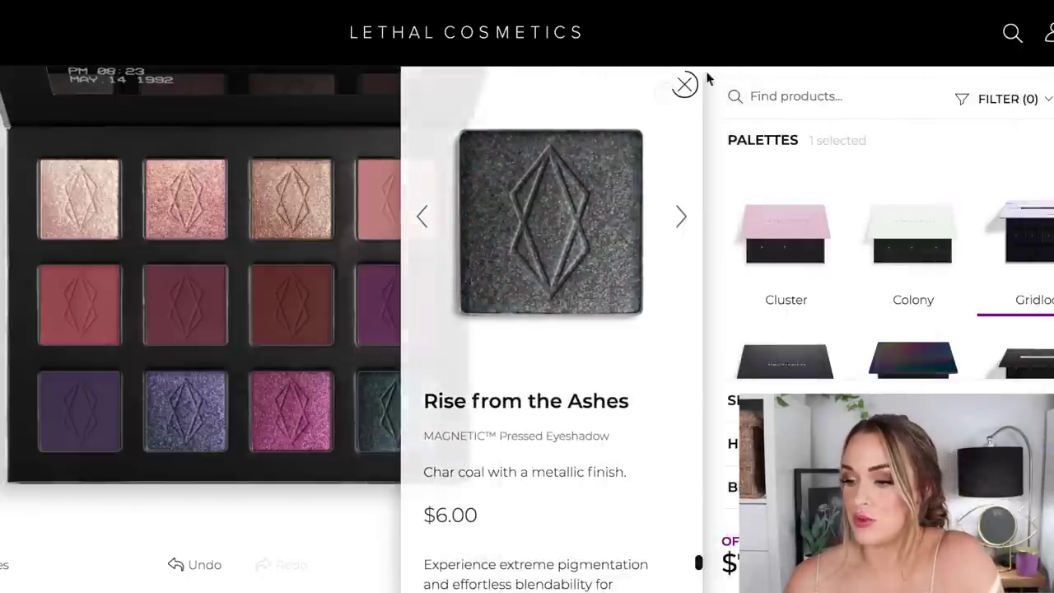
click(687, 85)
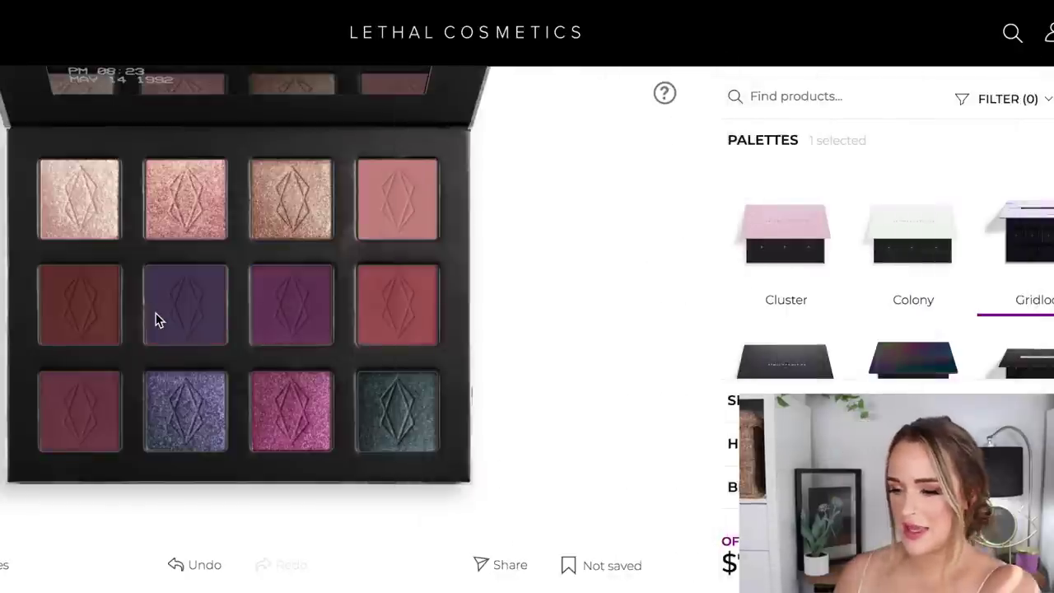
click(157, 318)
click(1005, 85)
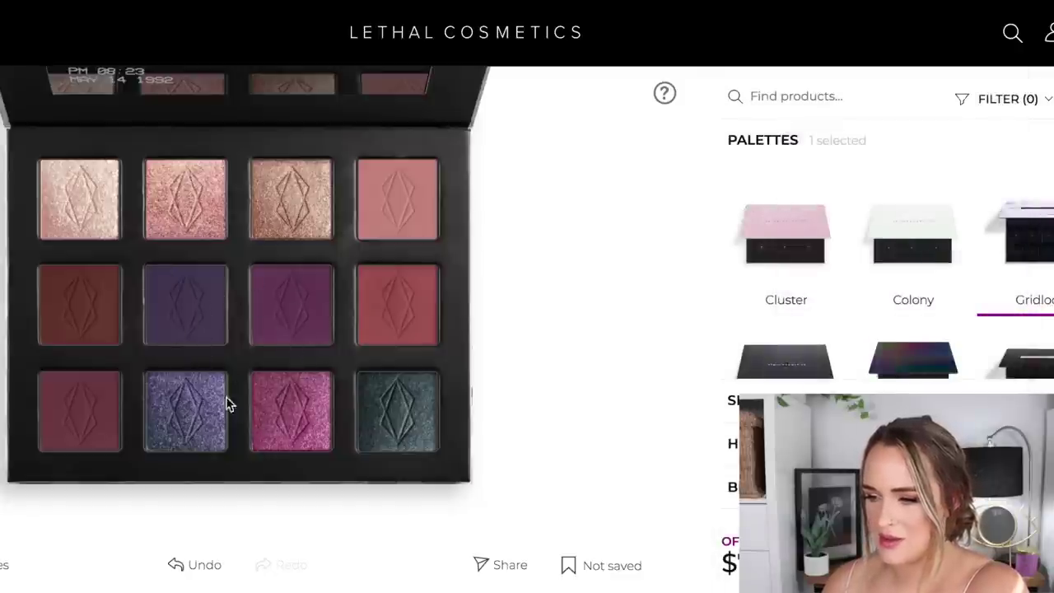
click(389, 293)
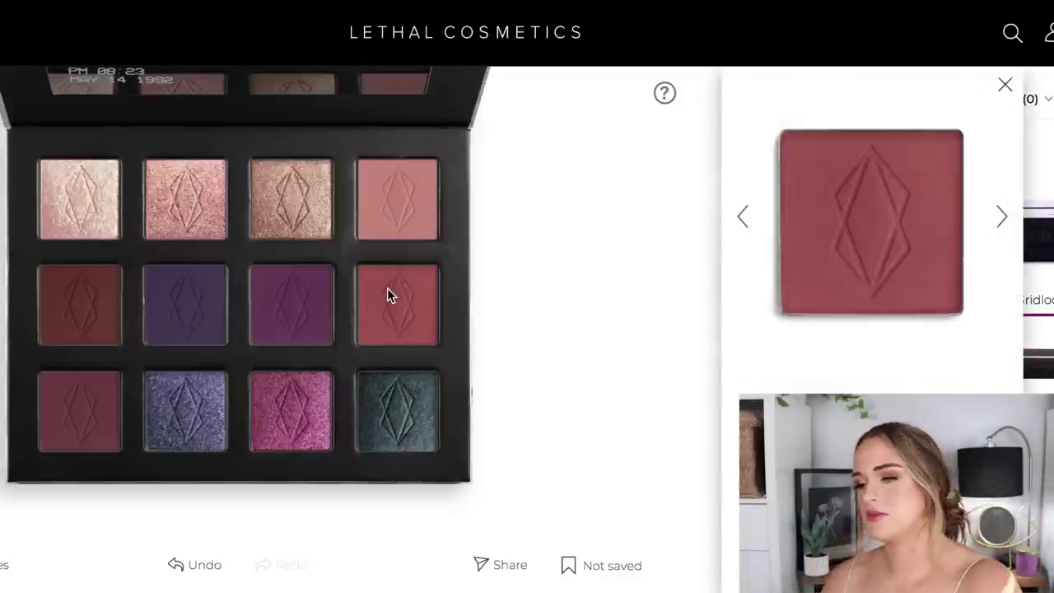
click(1004, 85)
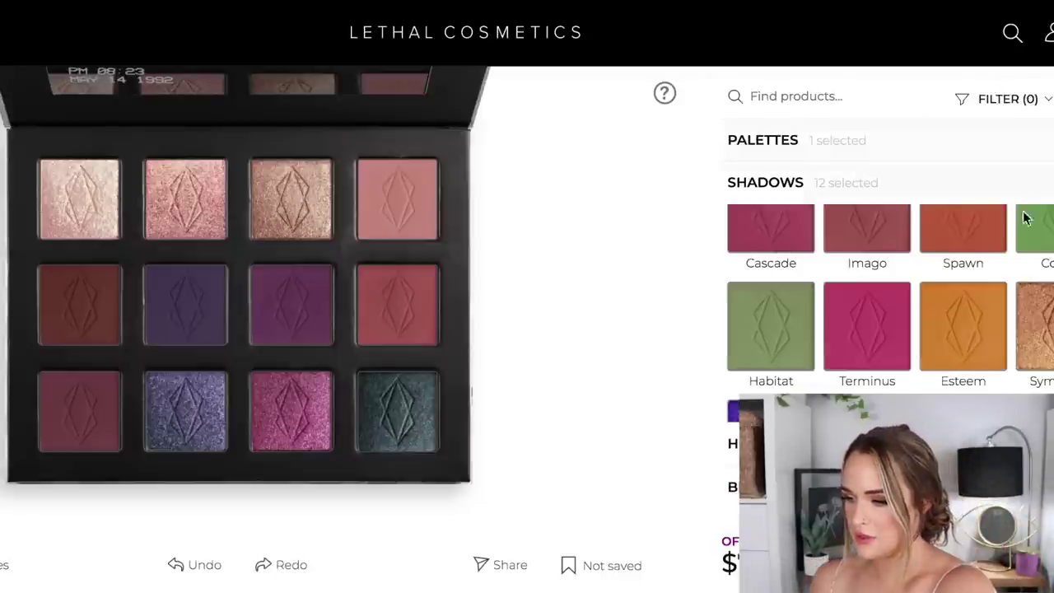
Replace the brick red matte in the palette's second row with a bright pink matte from the shadow list.
scroll(941, 329, down, 10)
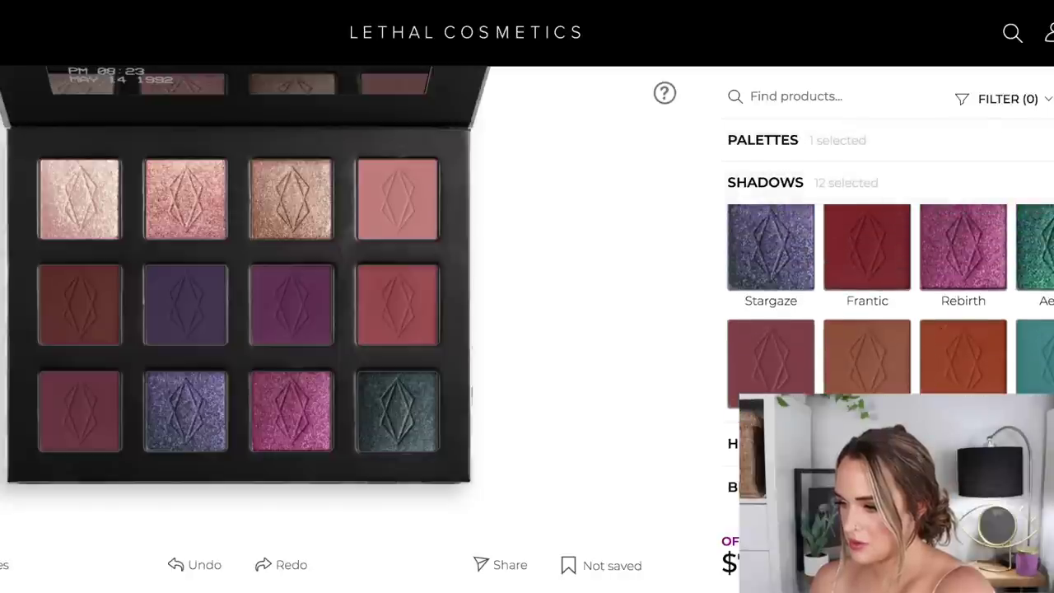
click(1047, 98)
click(979, 406)
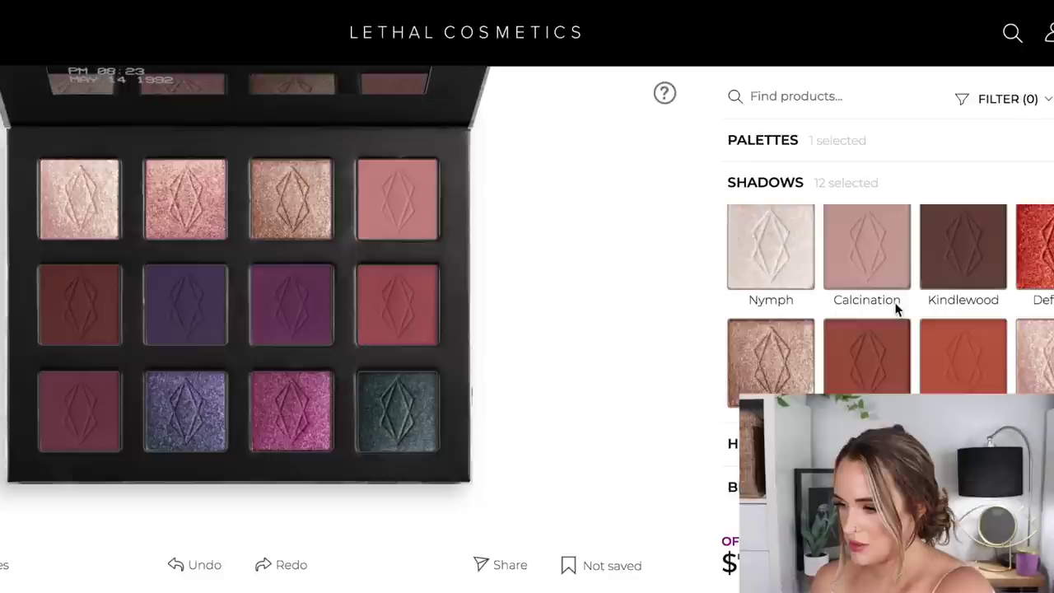
scroll(895, 309, down, 5)
click(896, 309)
click(682, 219)
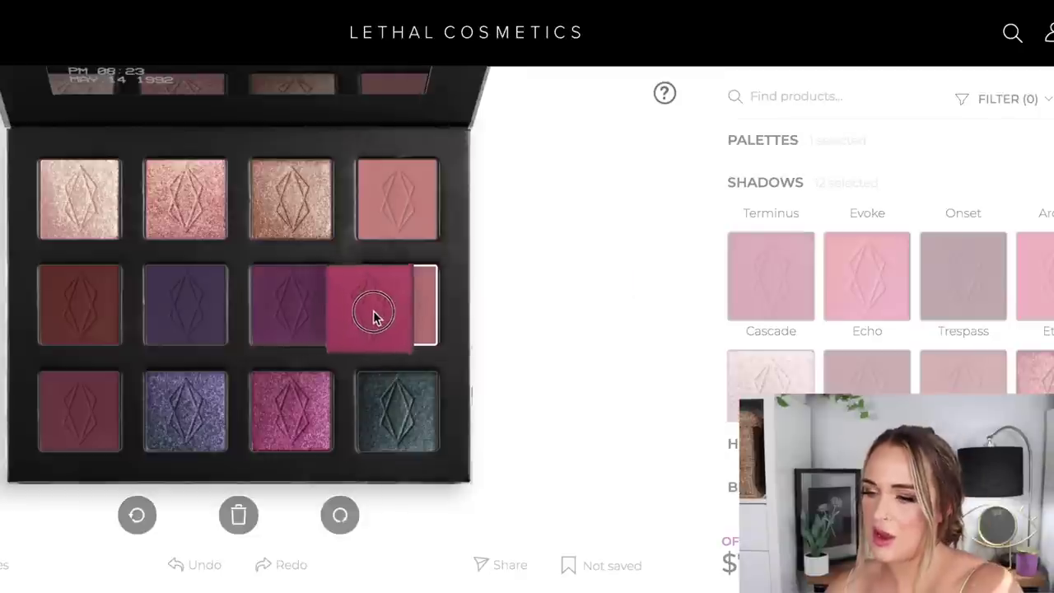
mouse_move(374, 313)
mouse_down()
mouse_move(528, 303)
mouse_move(489, 312)
mouse_move(400, 306)
mouse_move(489, 317)
mouse_move(414, 322)
mouse_move(384, 306)
mouse_up()
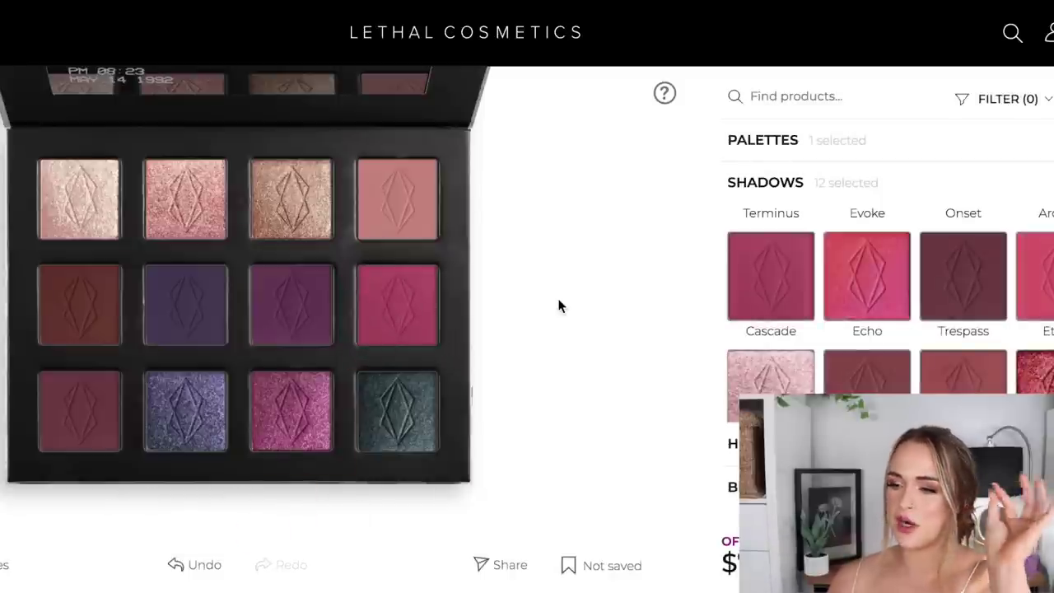
Review the product photos of the metallic magenta shadow and the reddish-brown matte in the palette.
click(287, 426)
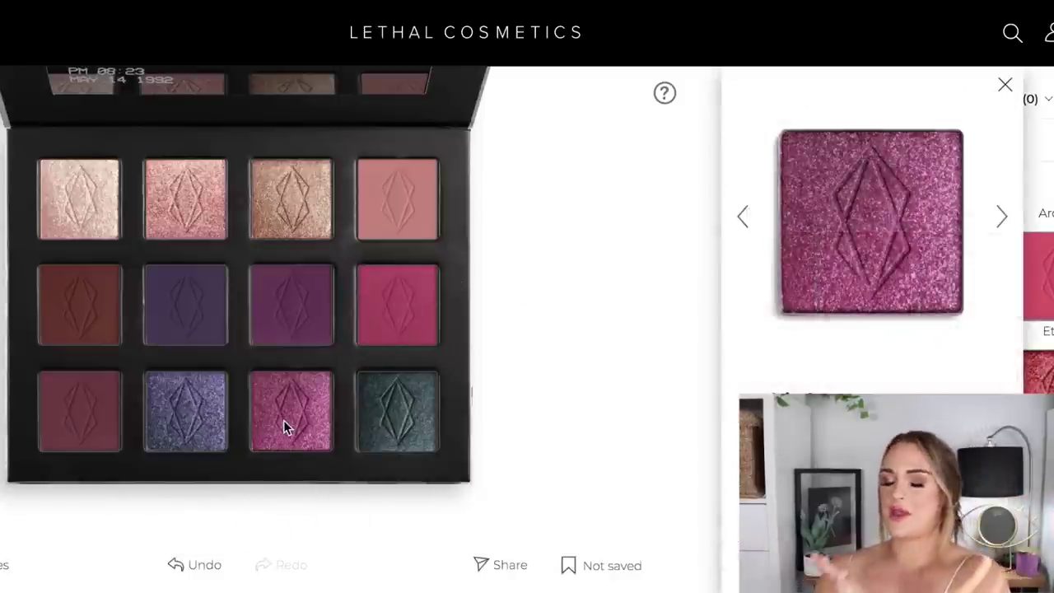
click(460, 384)
click(69, 313)
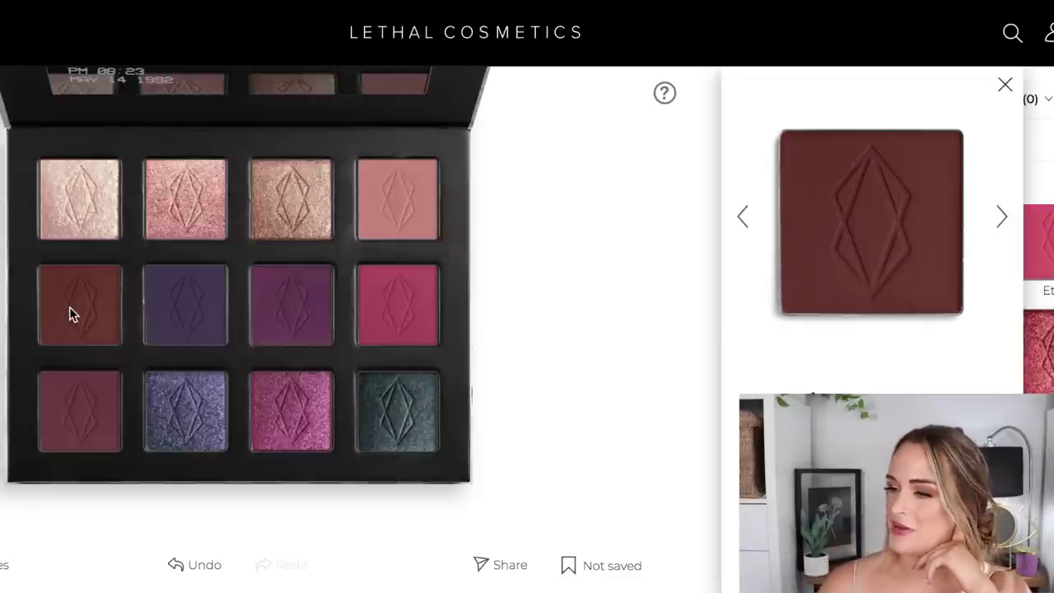
click(1041, 256)
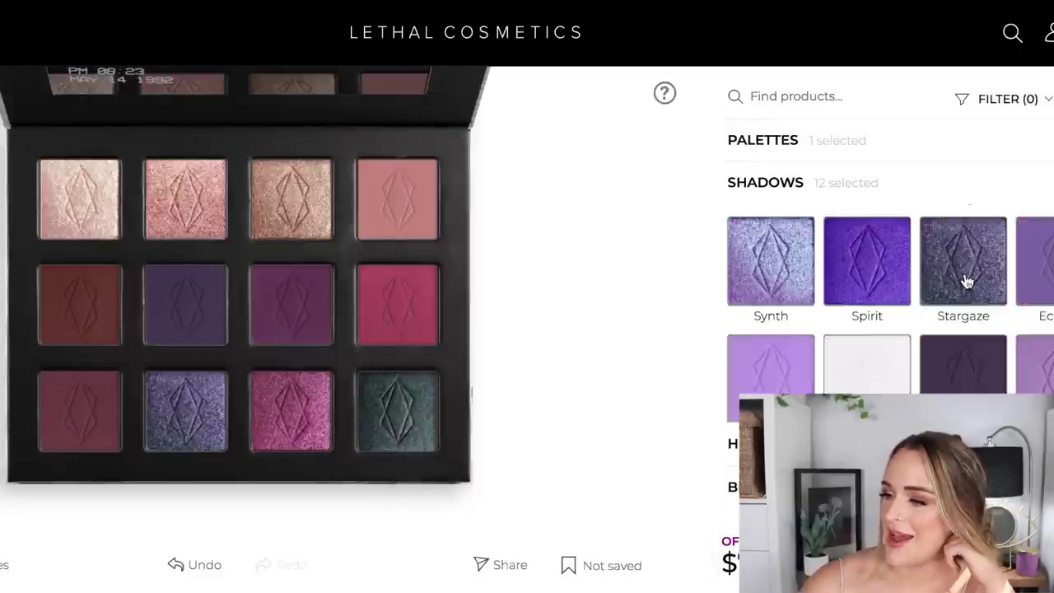
Compare the Stargaze and Synth duochromes, and replace the bronze shimmer in the first row with Synth.
scroll(966, 280, up, 1)
click(967, 280)
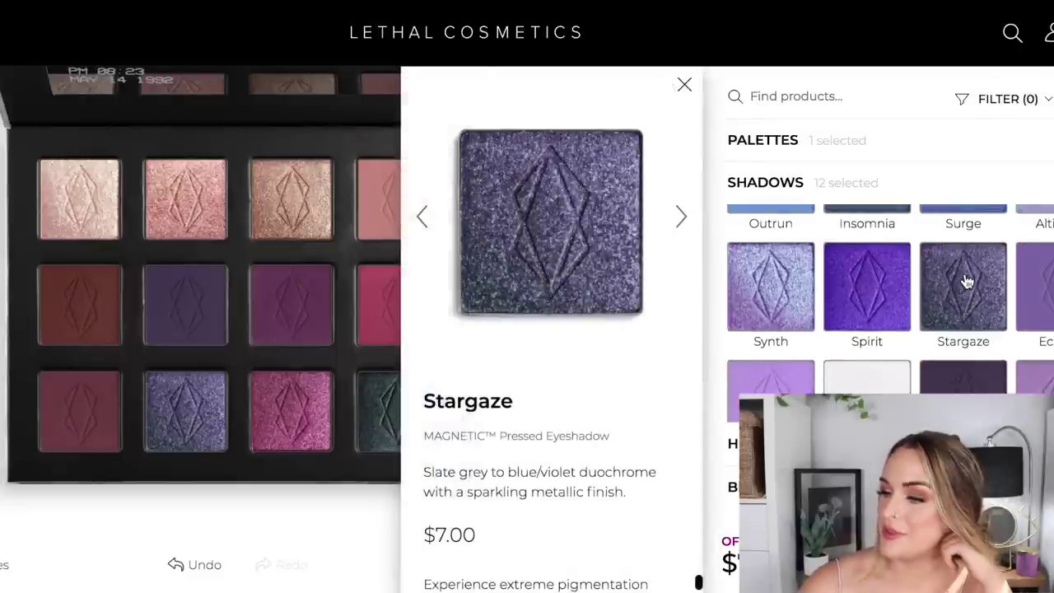
click(780, 303)
click(779, 303)
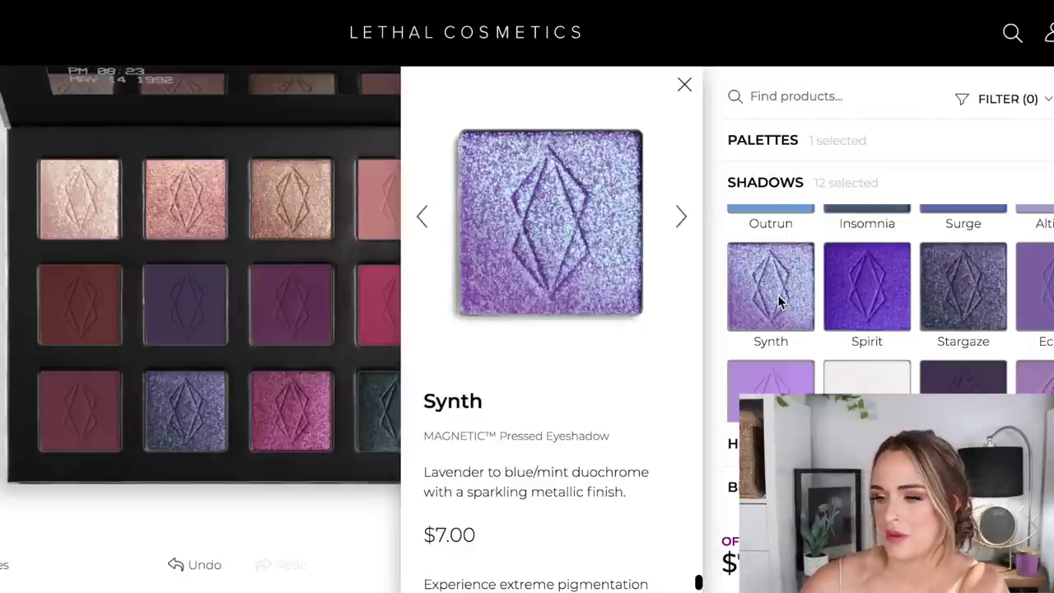
drag(782, 303, 287, 212)
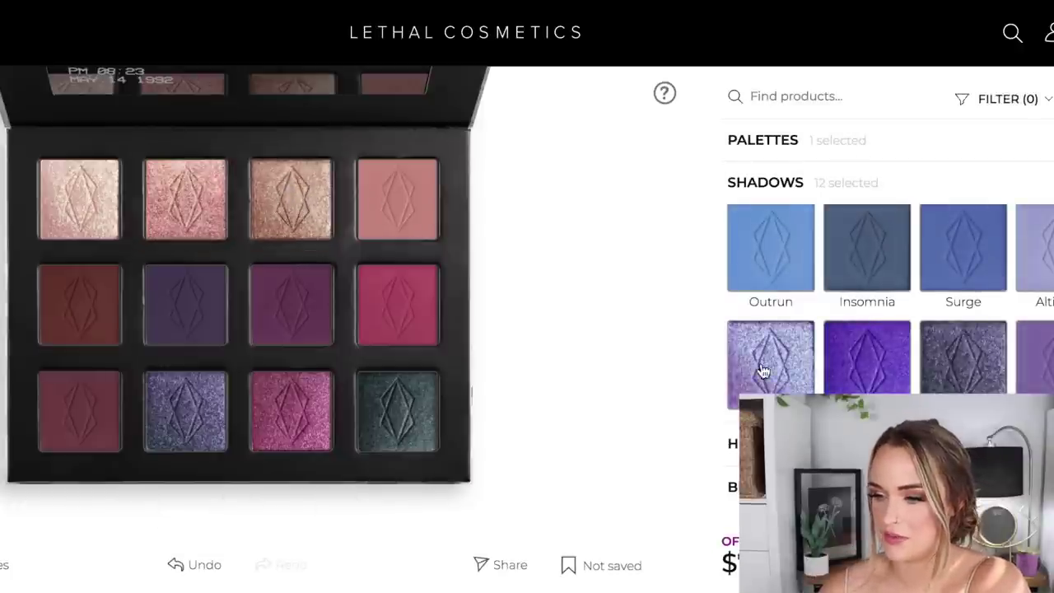
drag(772, 376, 291, 207)
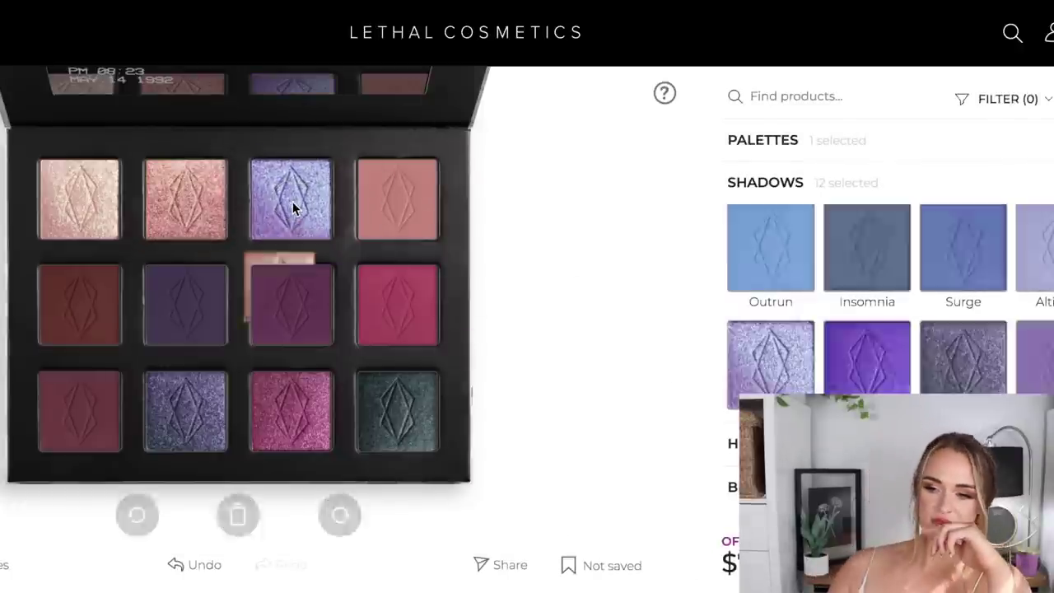
Move Synth to the first slot of the third row and the soft pink and bright pink mattes to the first row's last two slots.
drag(292, 200, 68, 422)
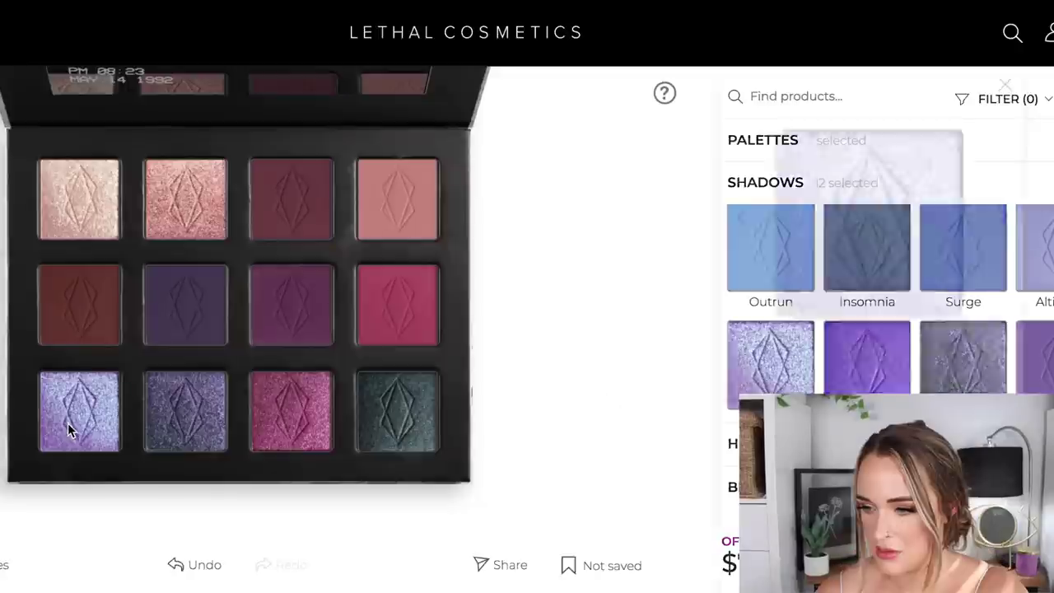
drag(405, 197, 294, 200)
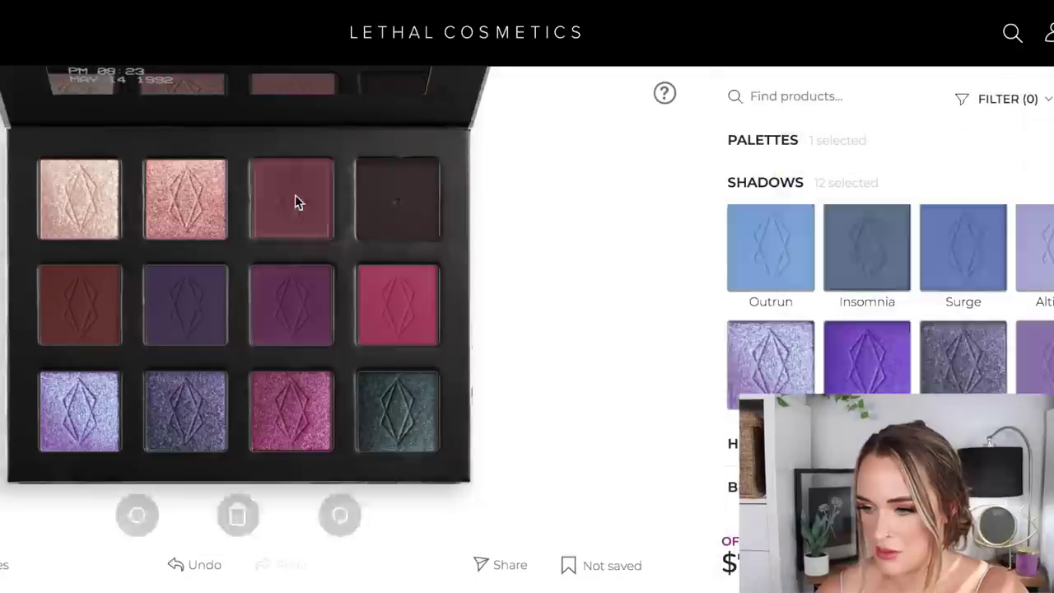
drag(397, 304, 400, 187)
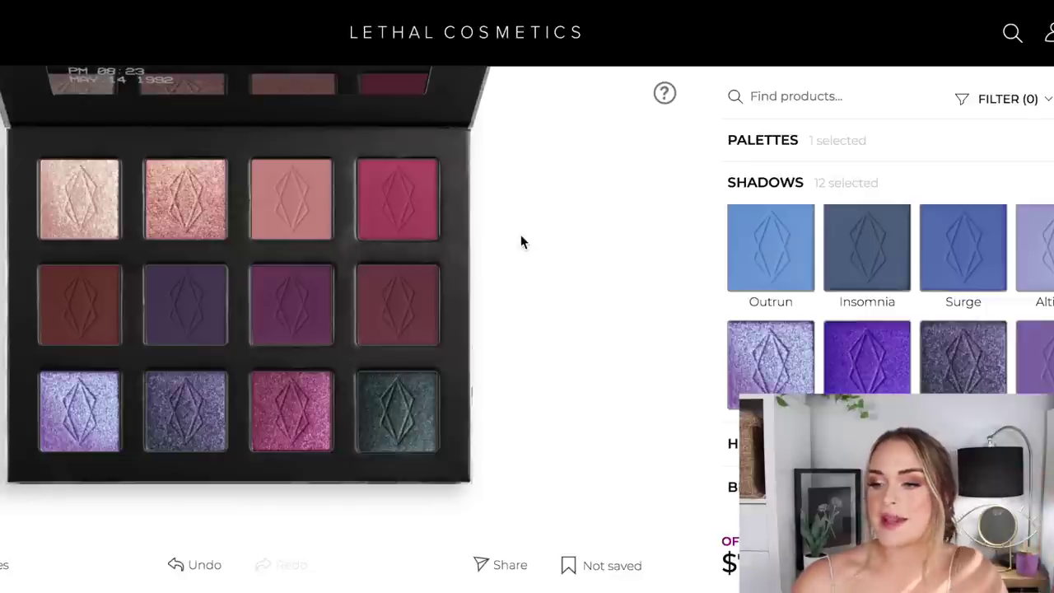
Replace the reddish-brown matte in the second row with Nocturnal, and order that row as plum, purple, deep blue and Nocturnal.
click(65, 414)
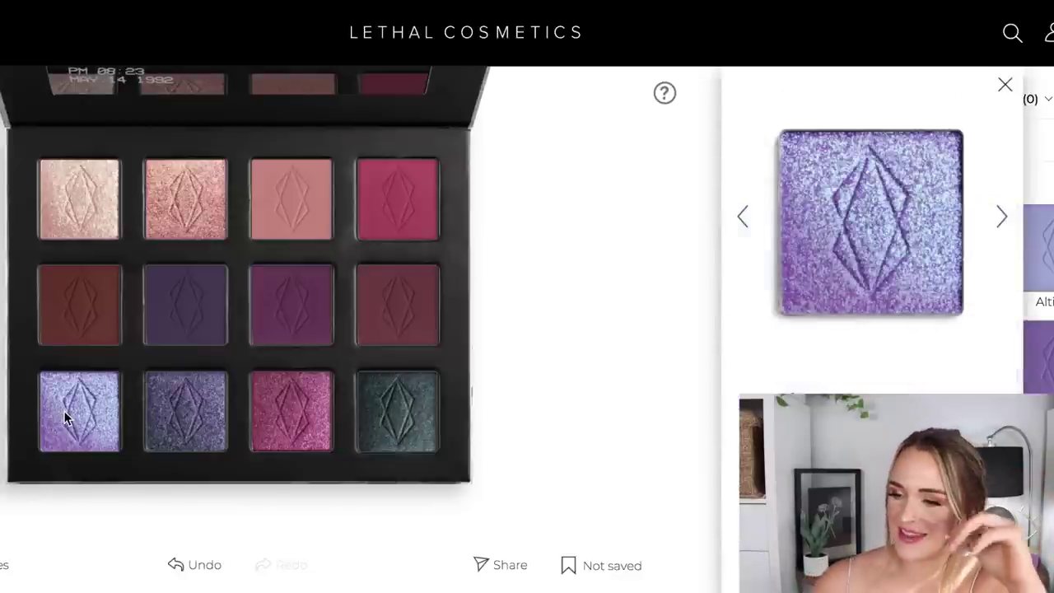
click(598, 380)
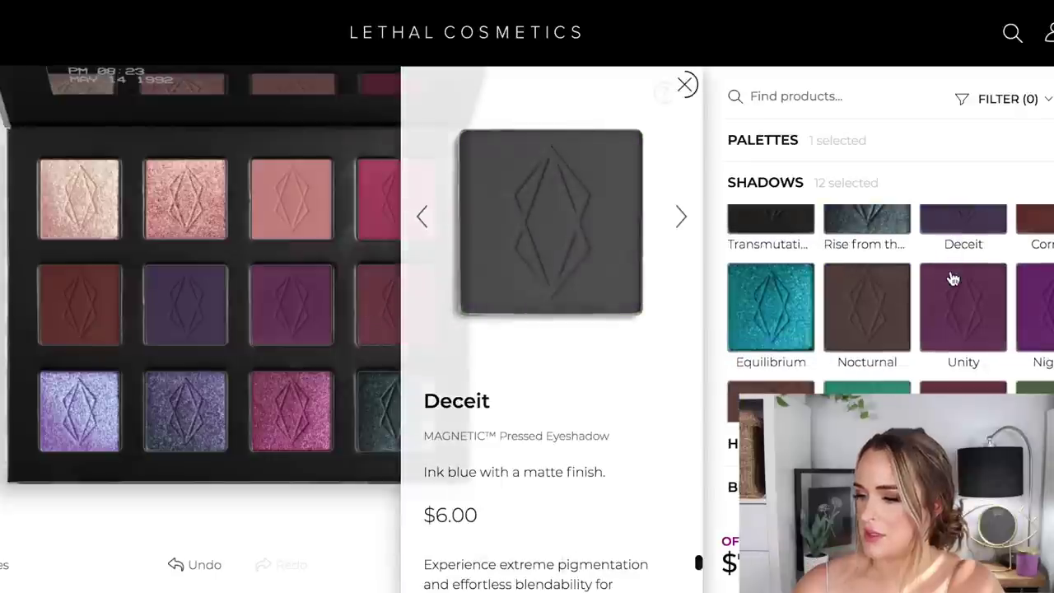
click(871, 299)
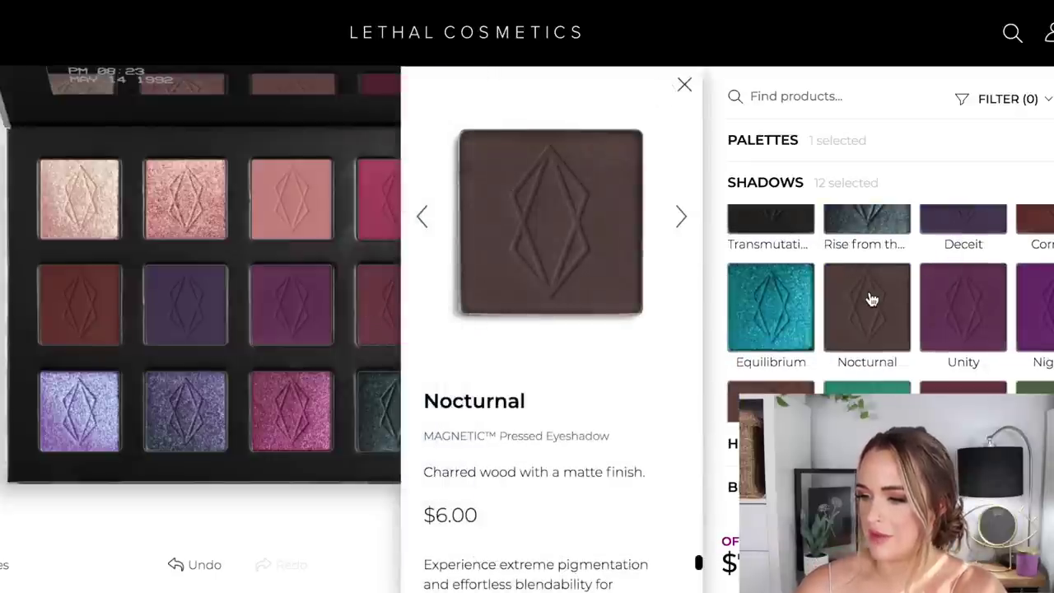
drag(871, 299, 71, 306)
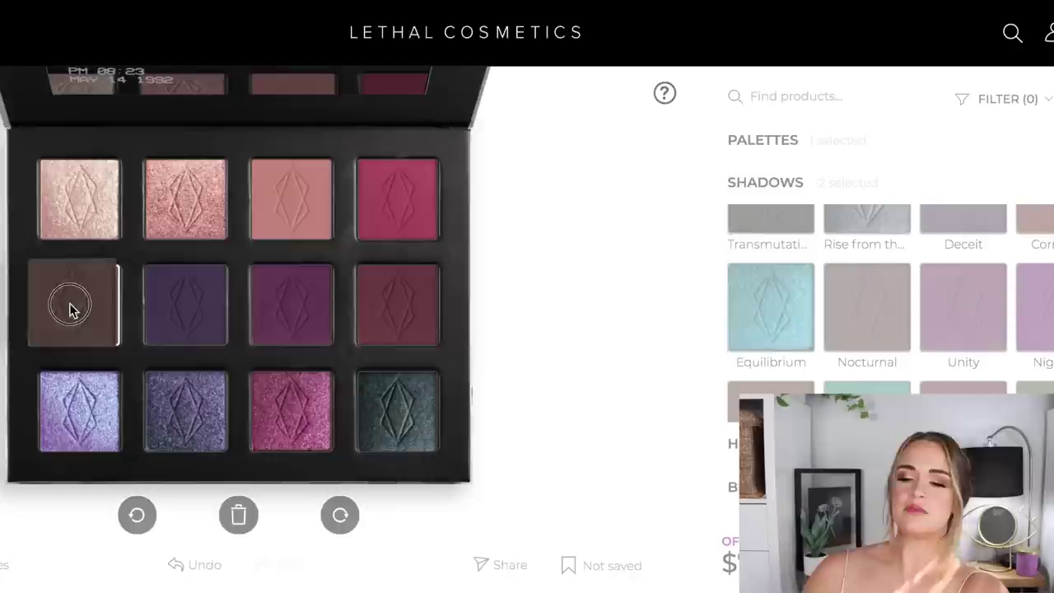
mouse_move(79, 308)
mouse_down()
mouse_move(0, 310)
mouse_move(92, 301)
mouse_move(88, 309)
mouse_up()
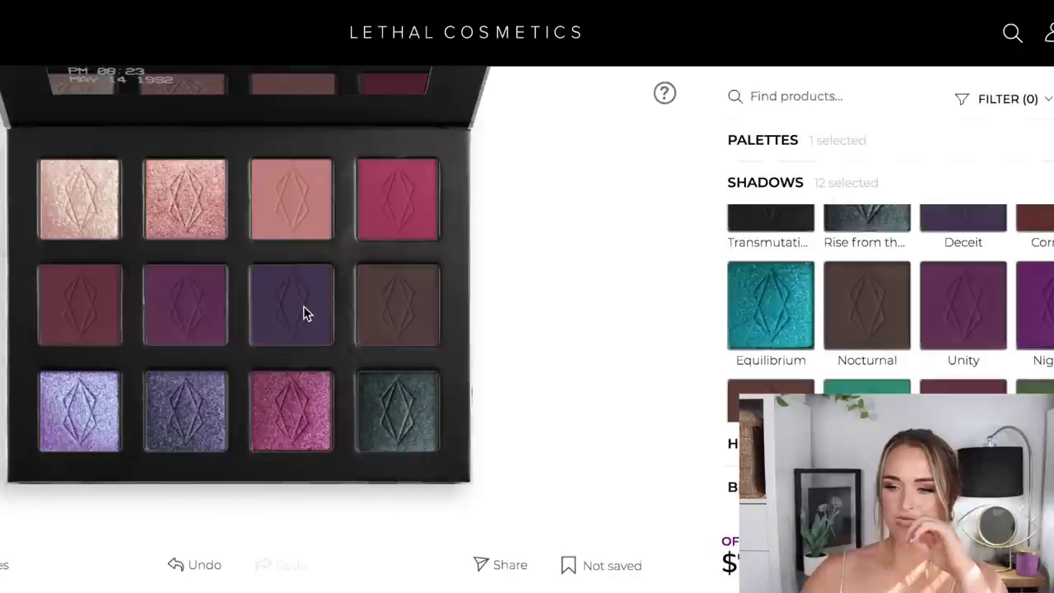
Review the deep blue matte and the Yonder and Echo shadows, and browse the shadow list for alternatives.
click(303, 305)
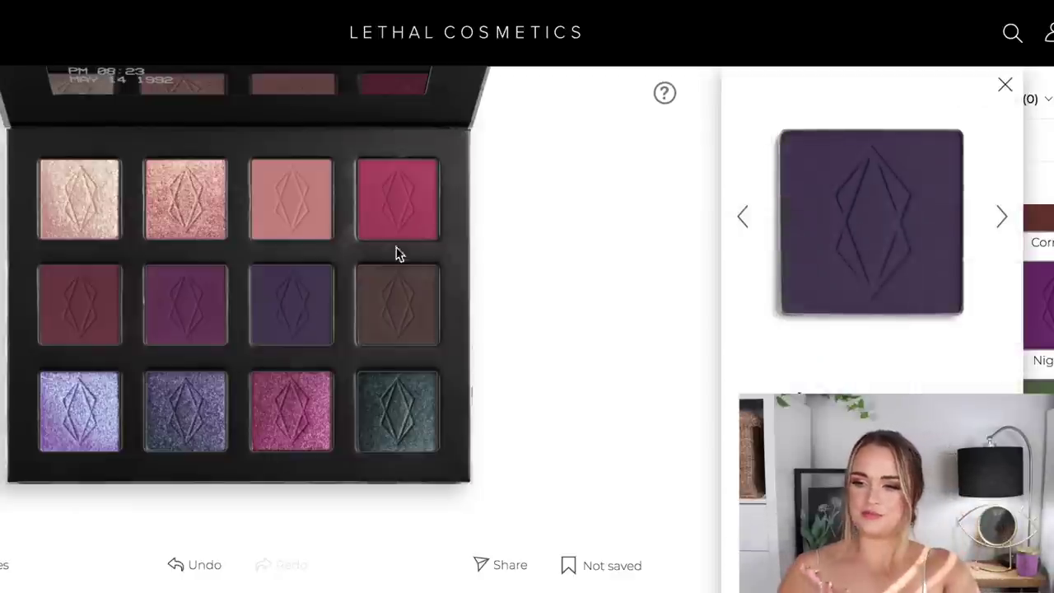
click(539, 208)
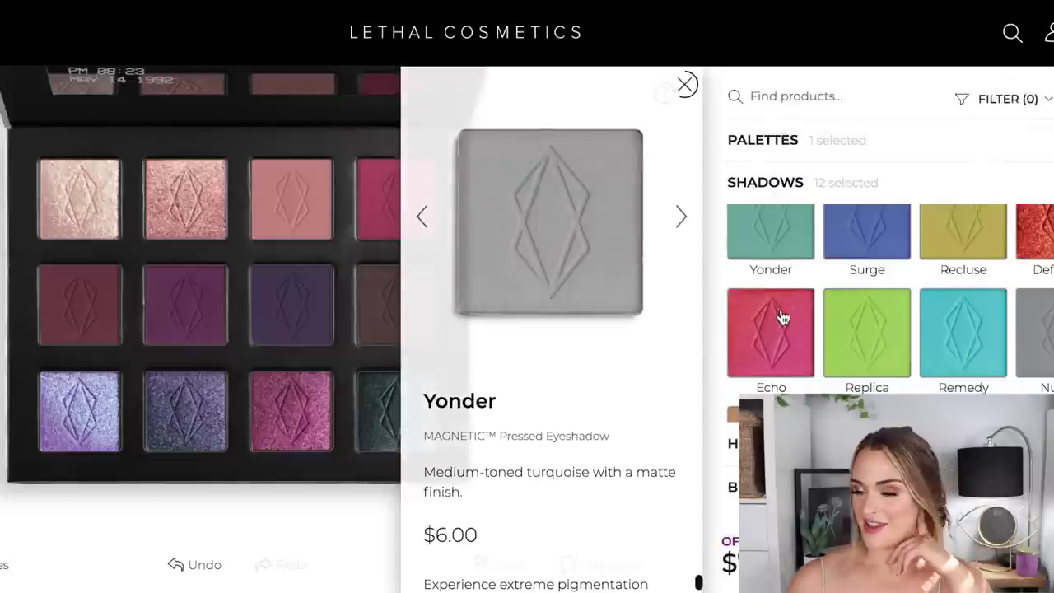
click(783, 317)
scroll(783, 318, down, 6)
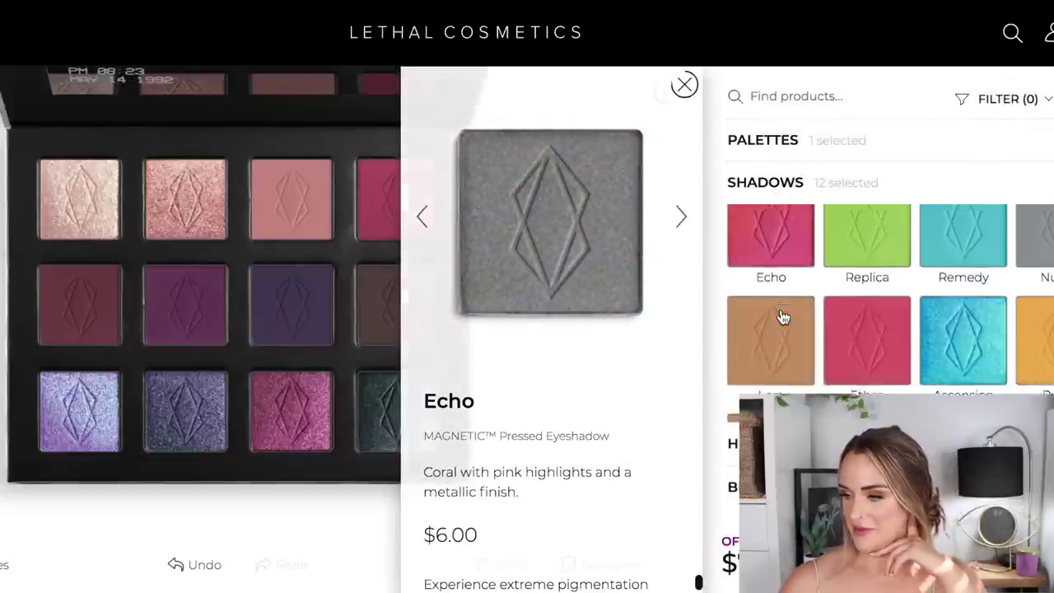
scroll(782, 313, down, 10)
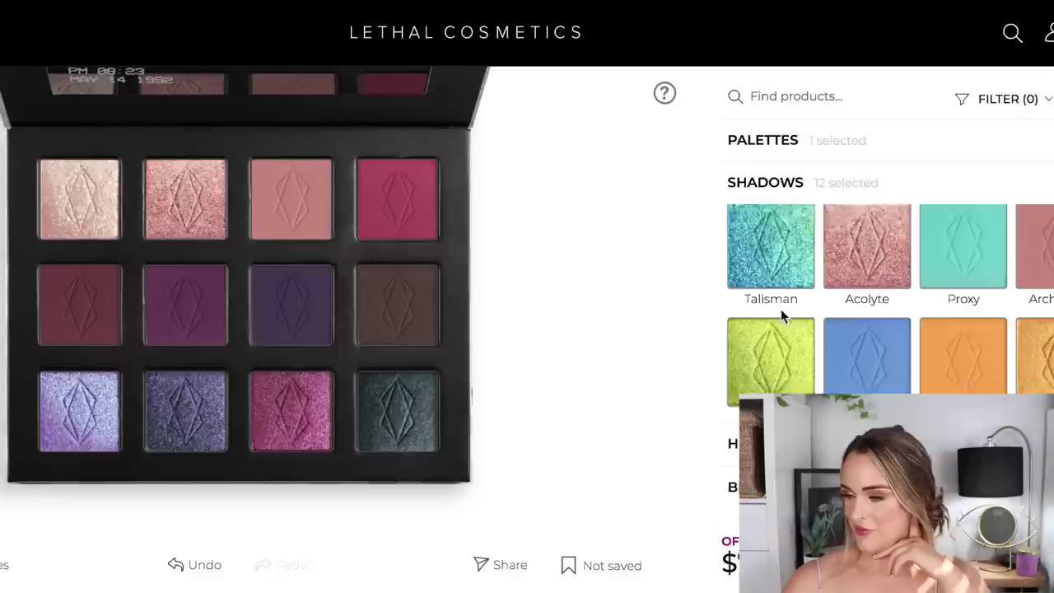